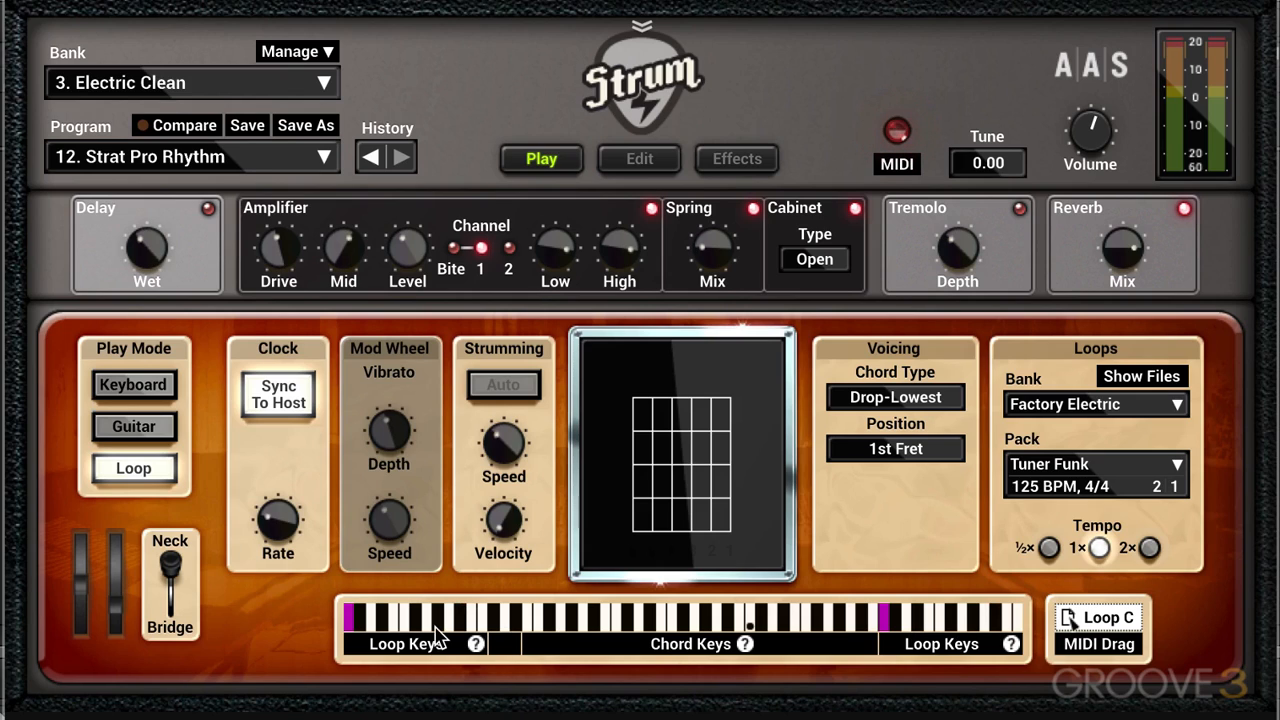
Step: Keep the chord type at Drop-Lowest and play the arrangement with the play mode set to Guitar
{"action": "left_click", "coordinate": [900, 408]}
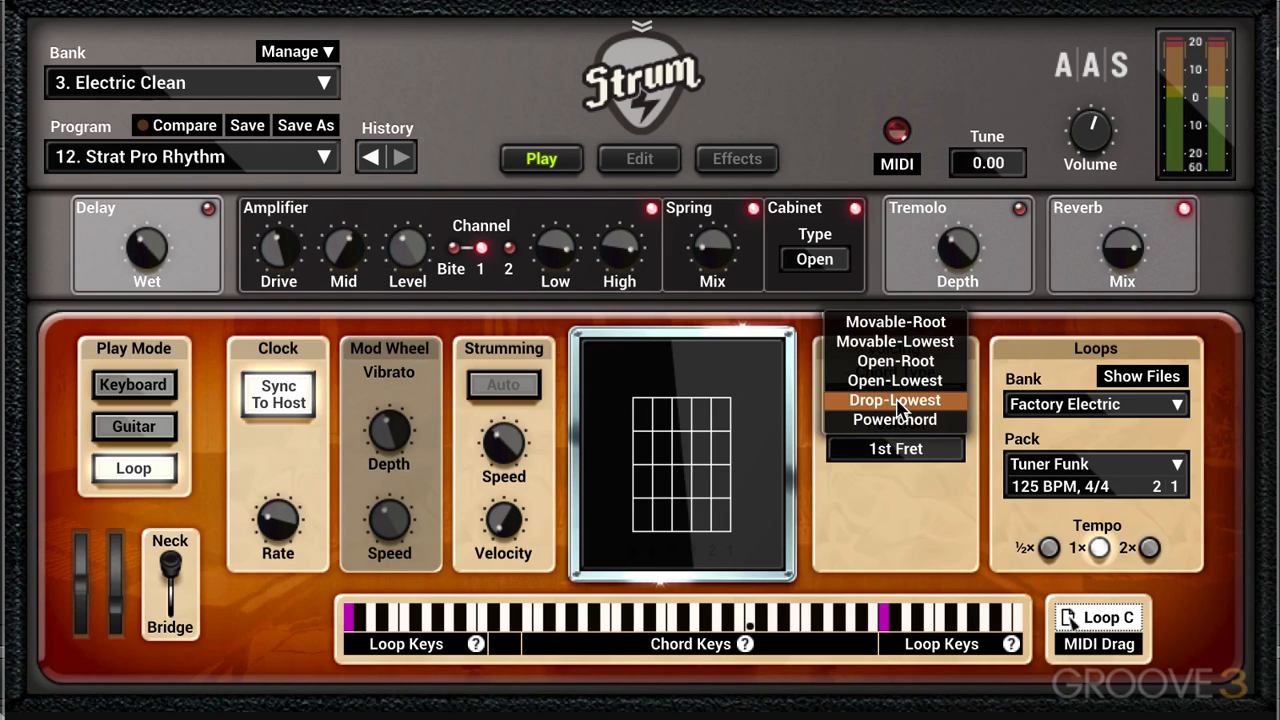
{"action": "left_click", "coordinate": [900, 407]}
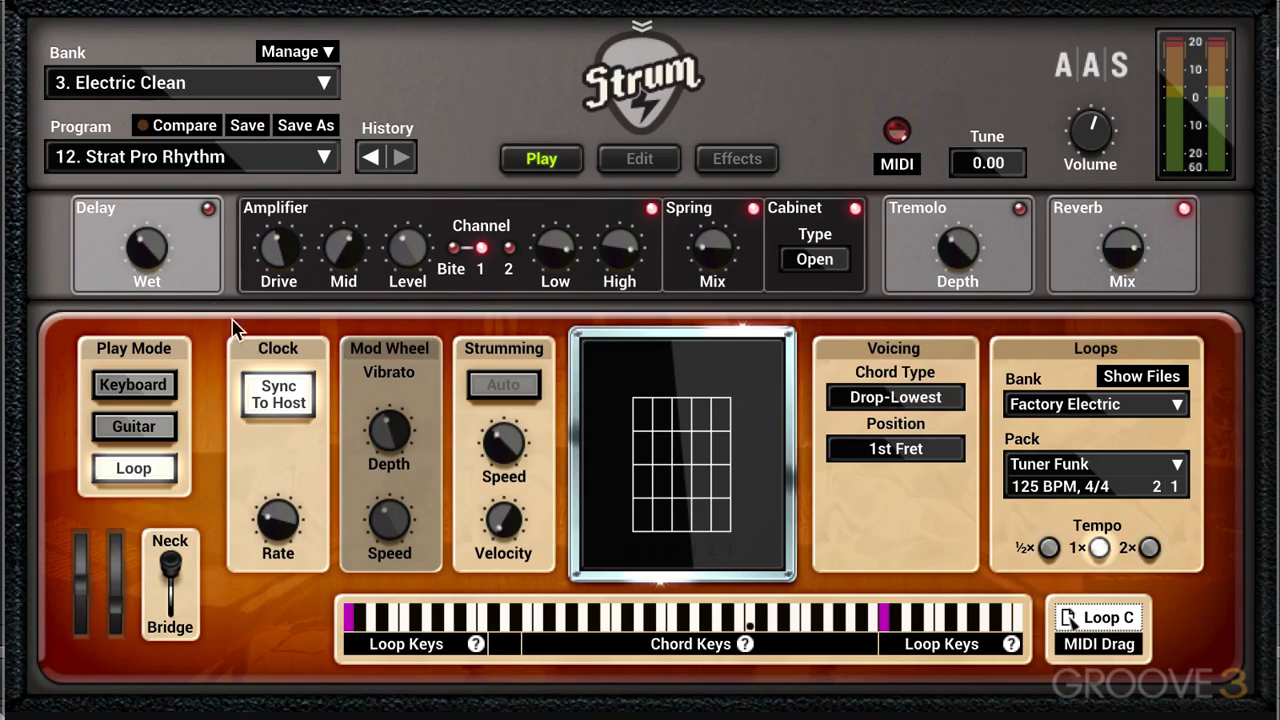
{"action": "left_click", "coordinate": [130, 430]}
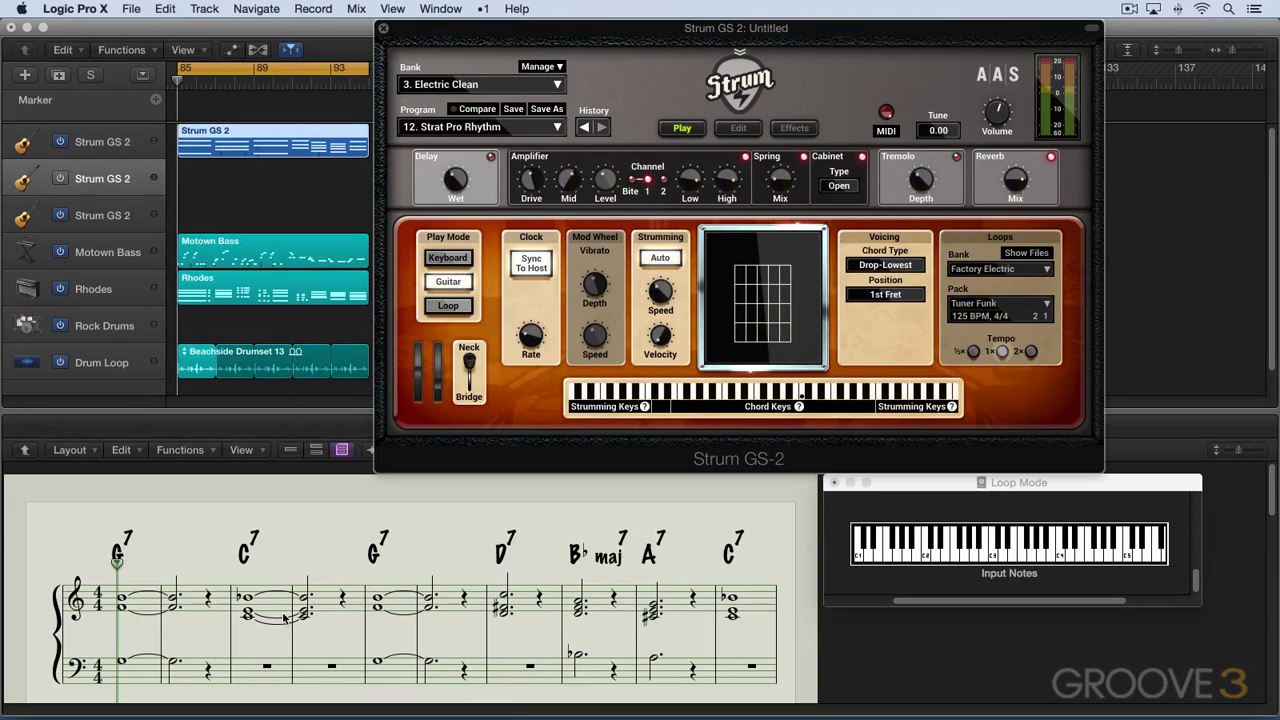
{"action": "key", "text": "space"}
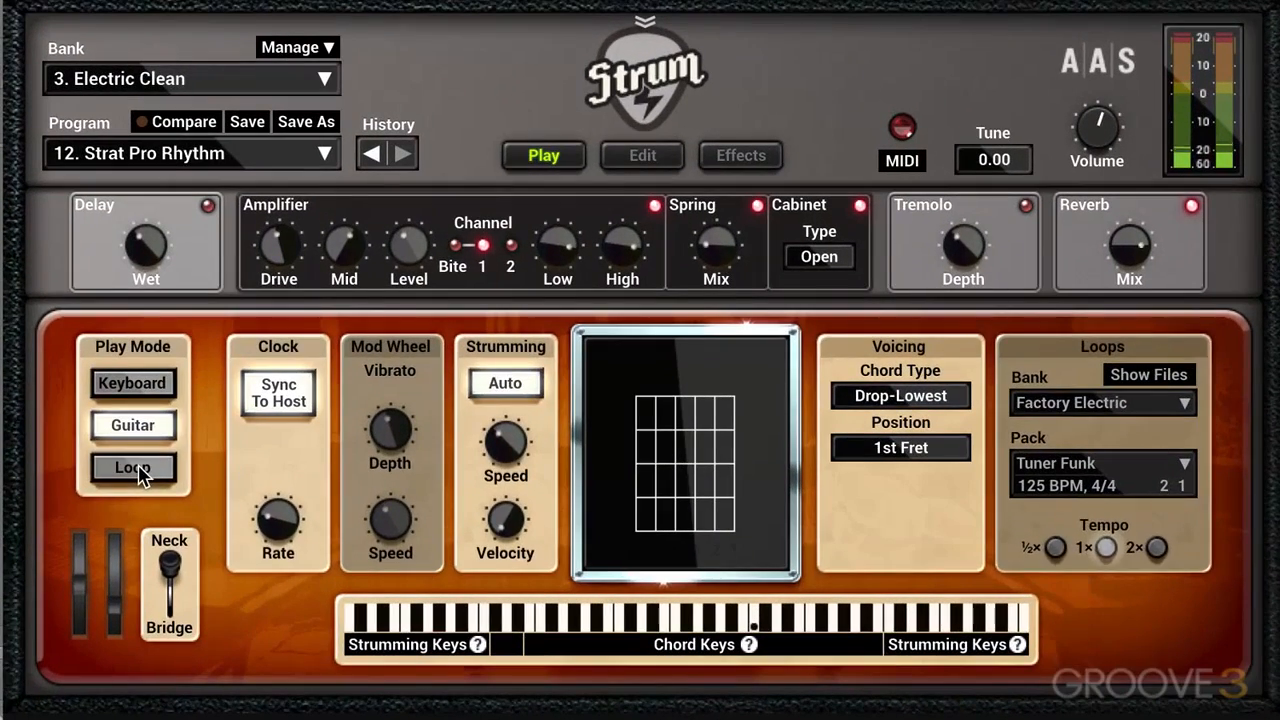
Step: Set the play mode to Loop and check the Factory Electric bank's MIDI files and folder path in Finder
{"action": "left_click", "coordinate": [448, 306]}
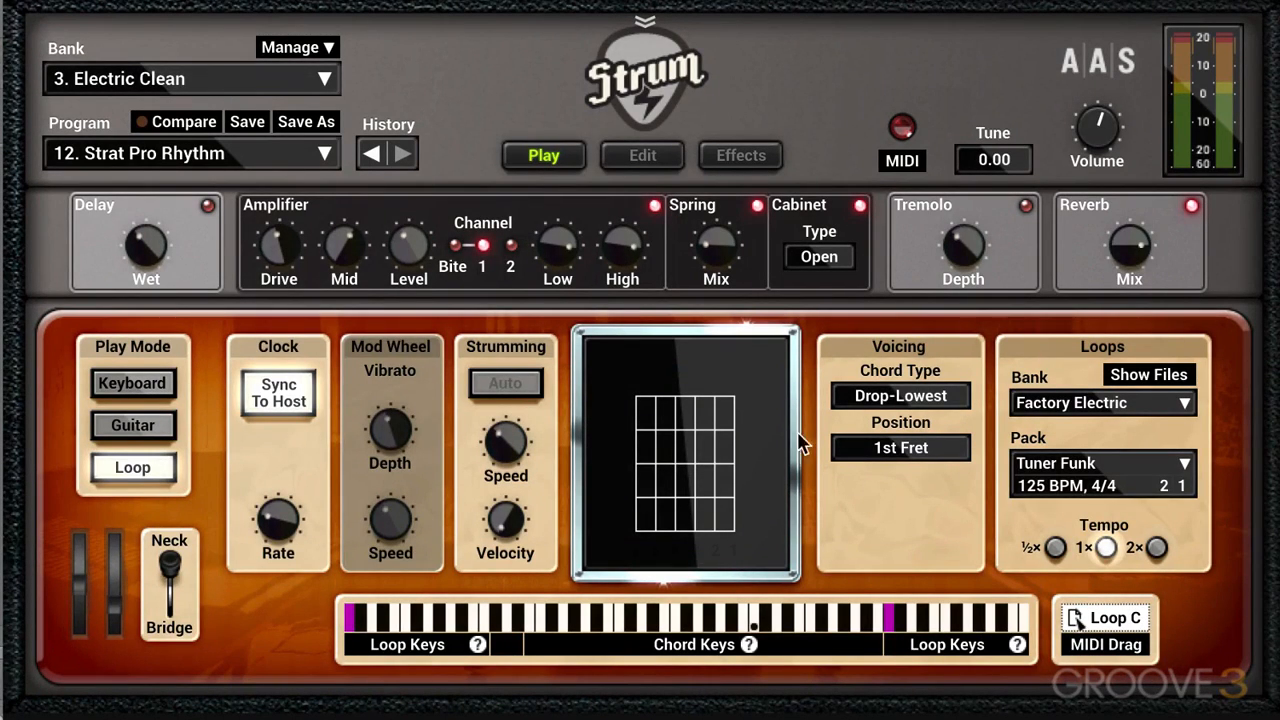
{"action": "left_click", "coordinate": [1150, 376]}
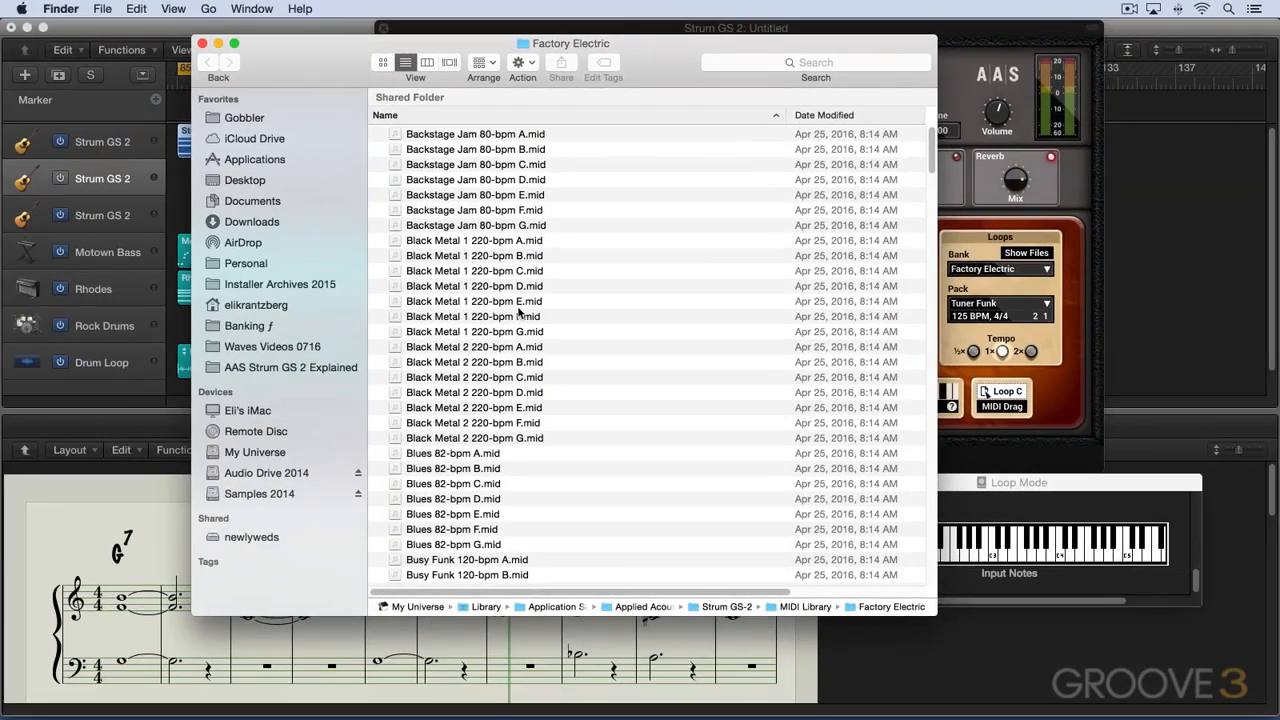
{"action": "left_click", "coordinate": [571, 46], "text": "super"}
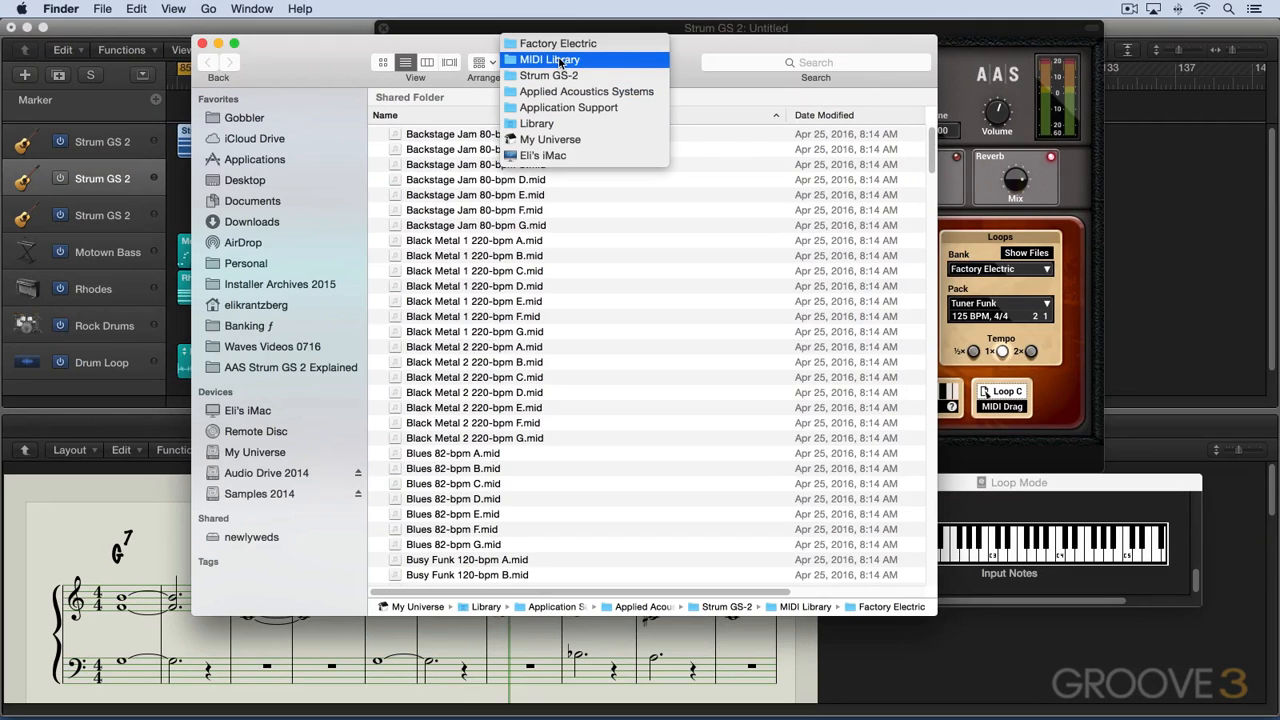
{"action": "left_click", "coordinate": [647, 236]}
{"action": "left_click", "coordinate": [203, 44]}
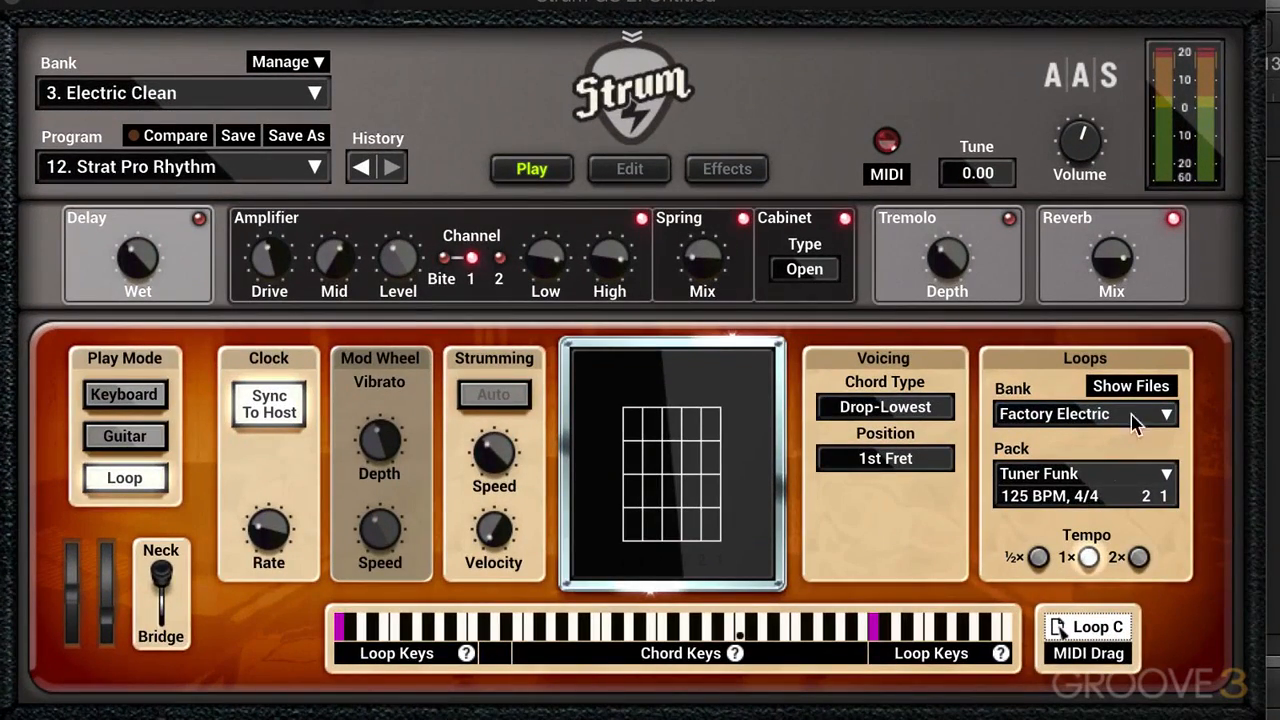
Step: Set the loop bank to Factory and look through its packs, keeping Bluegrass Basics
{"action": "left_click", "coordinate": [1168, 422]}
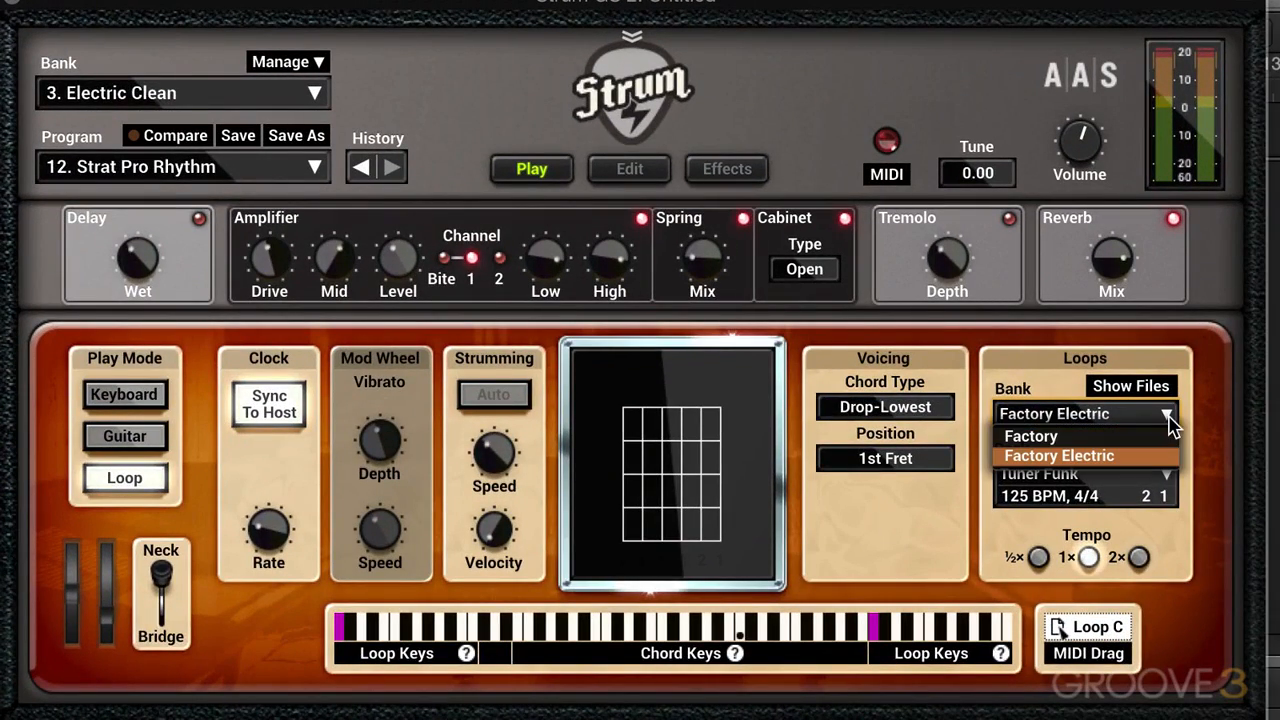
{"action": "left_click", "coordinate": [1063, 435]}
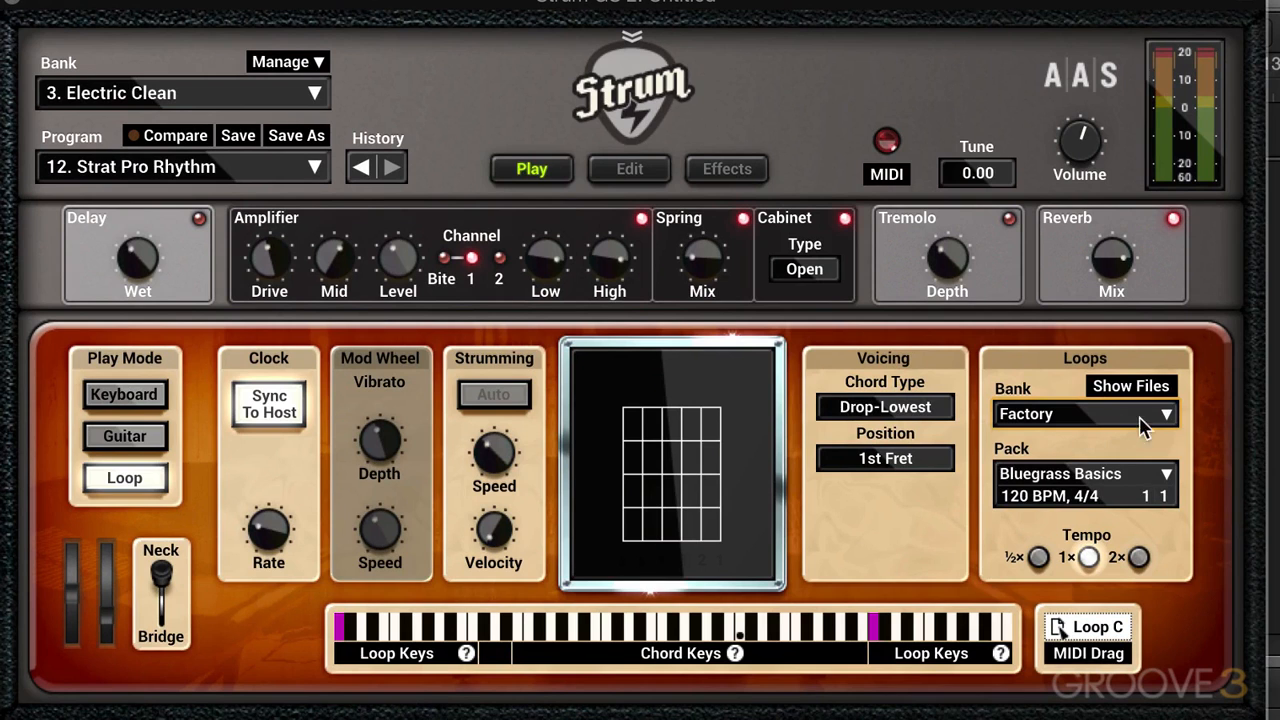
{"action": "left_click", "coordinate": [1166, 476]}
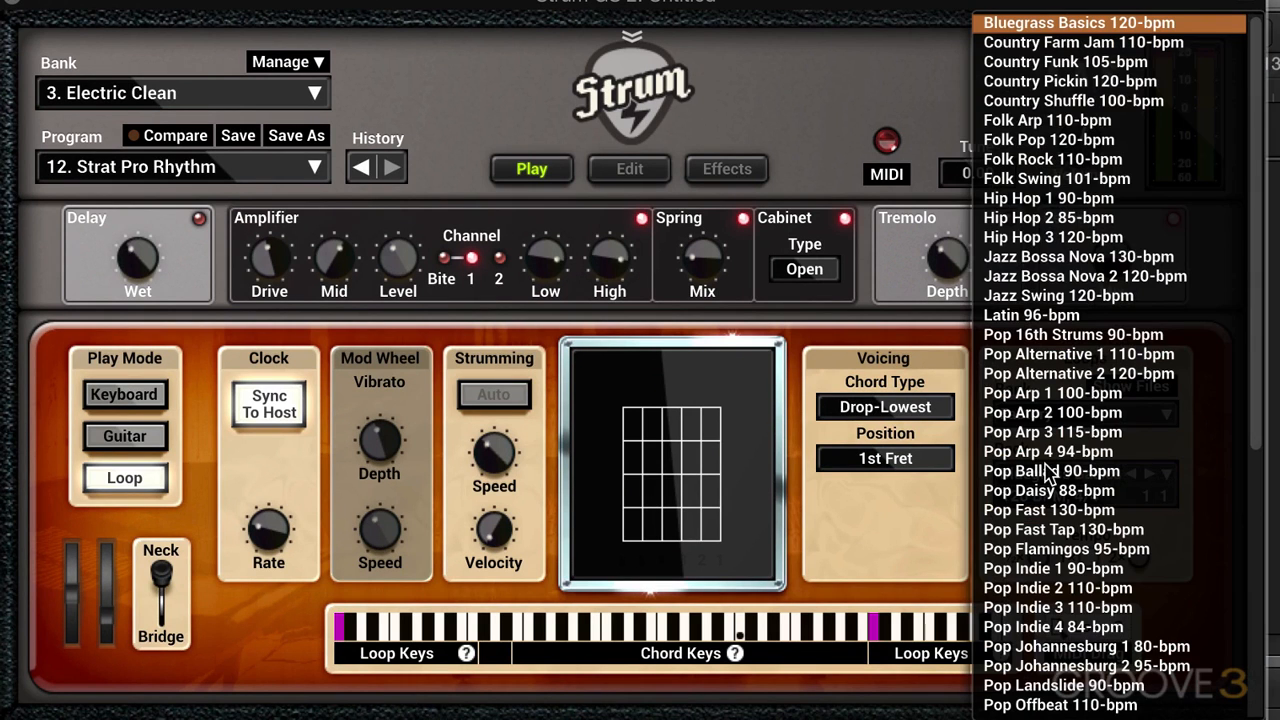
{"action": "scroll", "coordinate": [1215, 400], "scroll_direction": "down", "scroll_amount": 5}
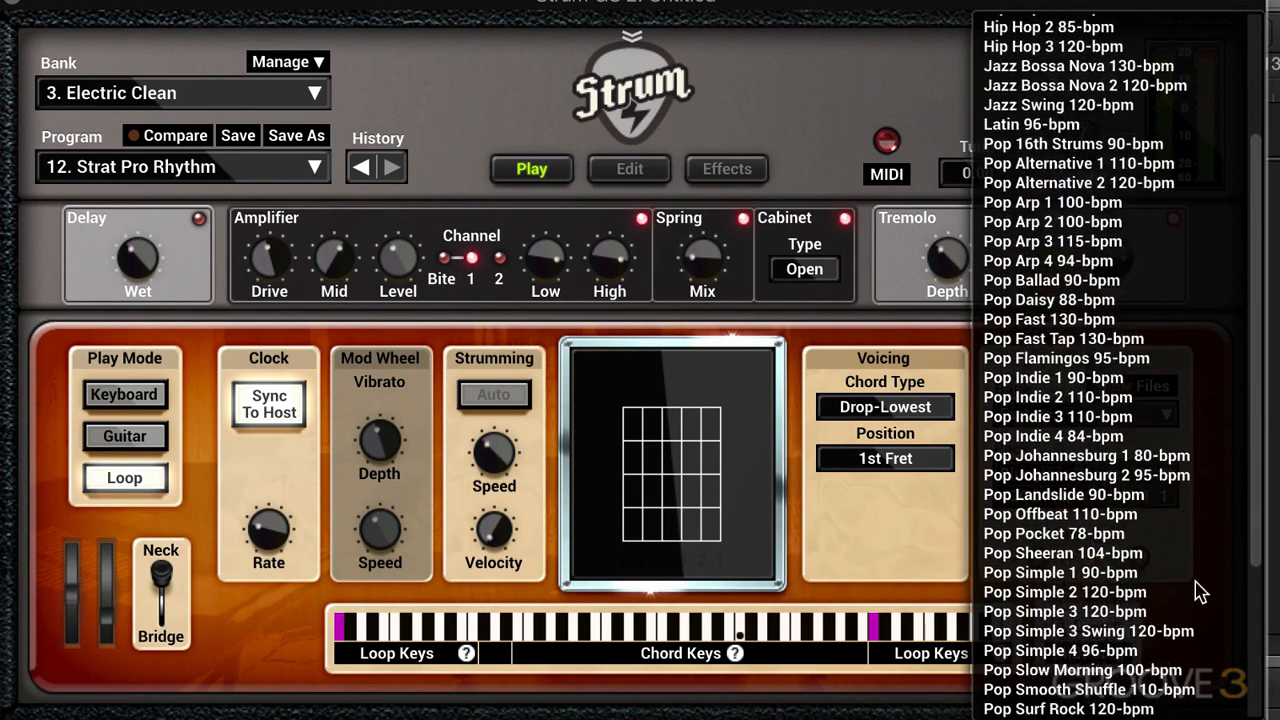
{"action": "scroll", "coordinate": [1215, 400], "scroll_direction": "up", "scroll_amount": 5}
{"action": "left_click", "coordinate": [814, 557]}
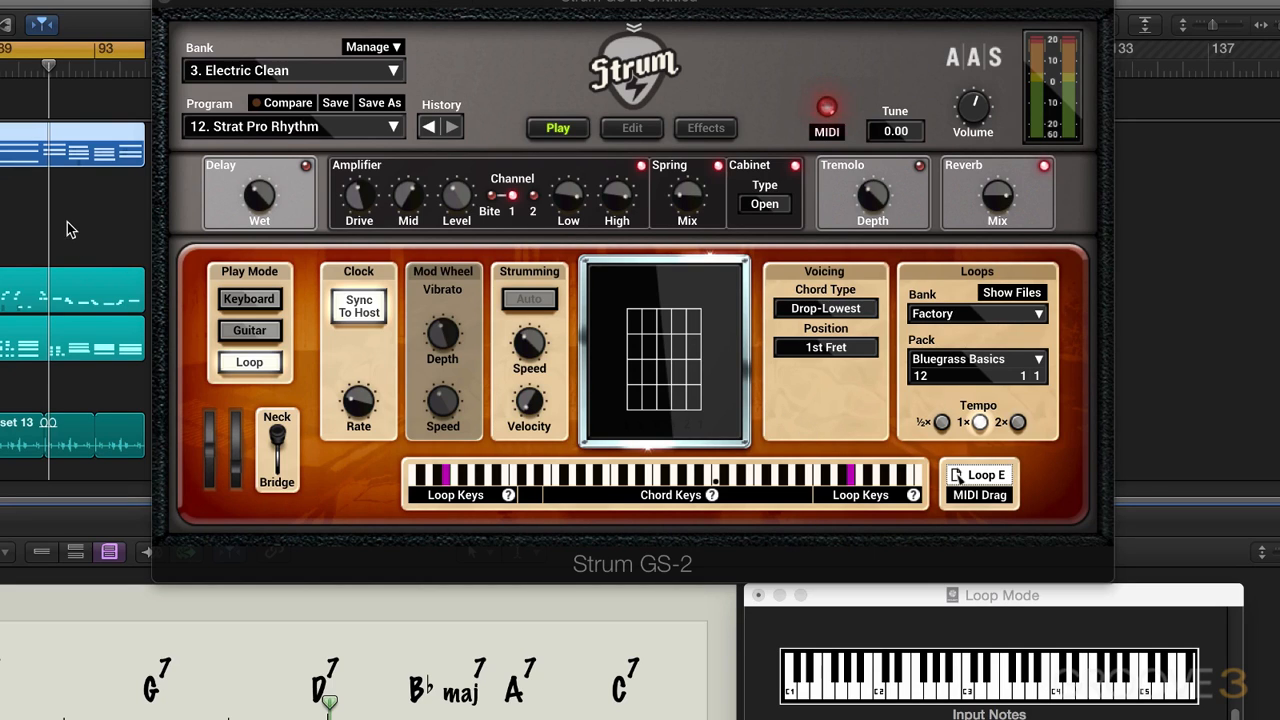
Step: Set the loop bank to Factory Electric and load the RNB 69-bpm pack
{"action": "left_click", "coordinate": [968, 318]}
{"action": "left_click", "coordinate": [975, 349]}
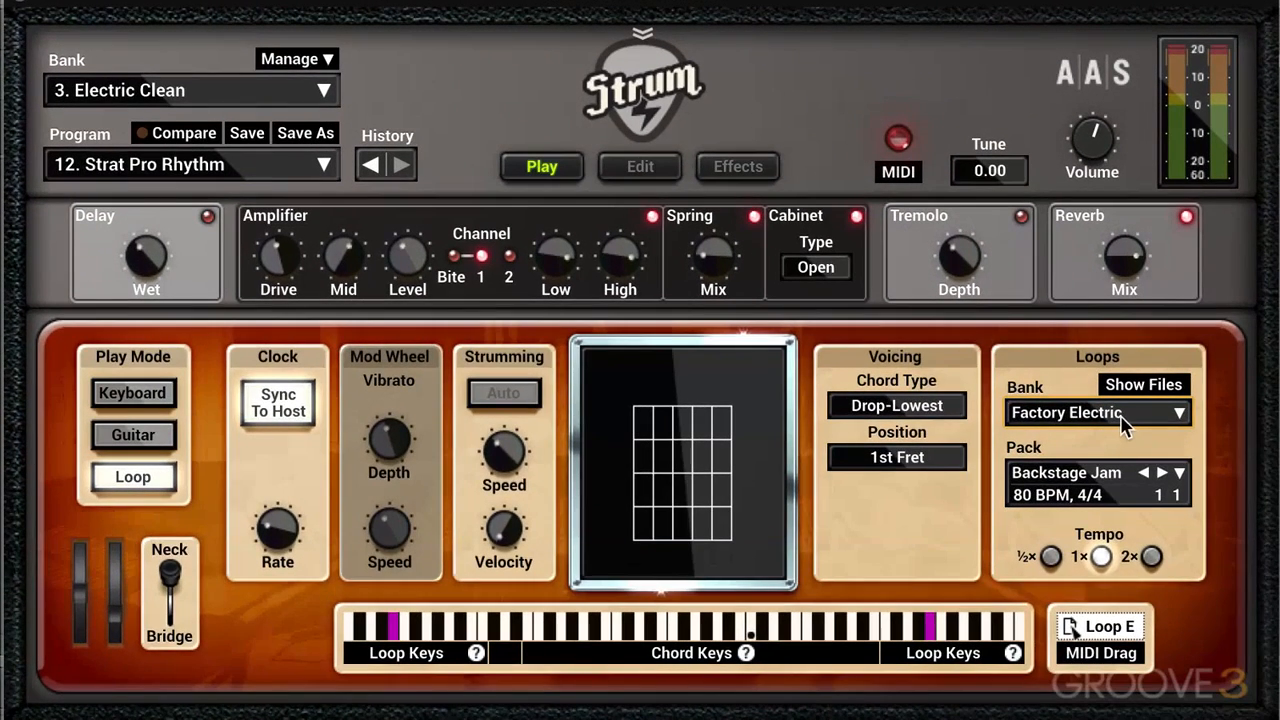
{"action": "left_click", "coordinate": [1112, 482]}
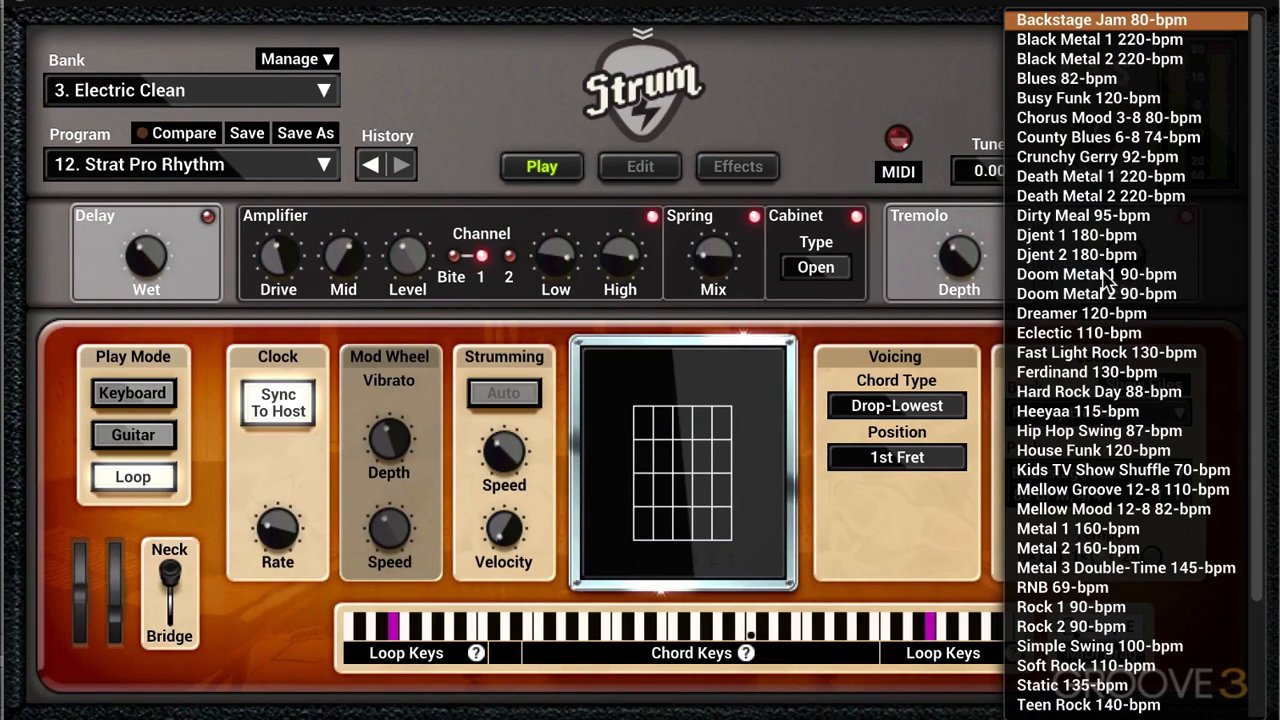
{"action": "scroll", "coordinate": [1258, 400], "scroll_direction": "down", "scroll_amount": 1}
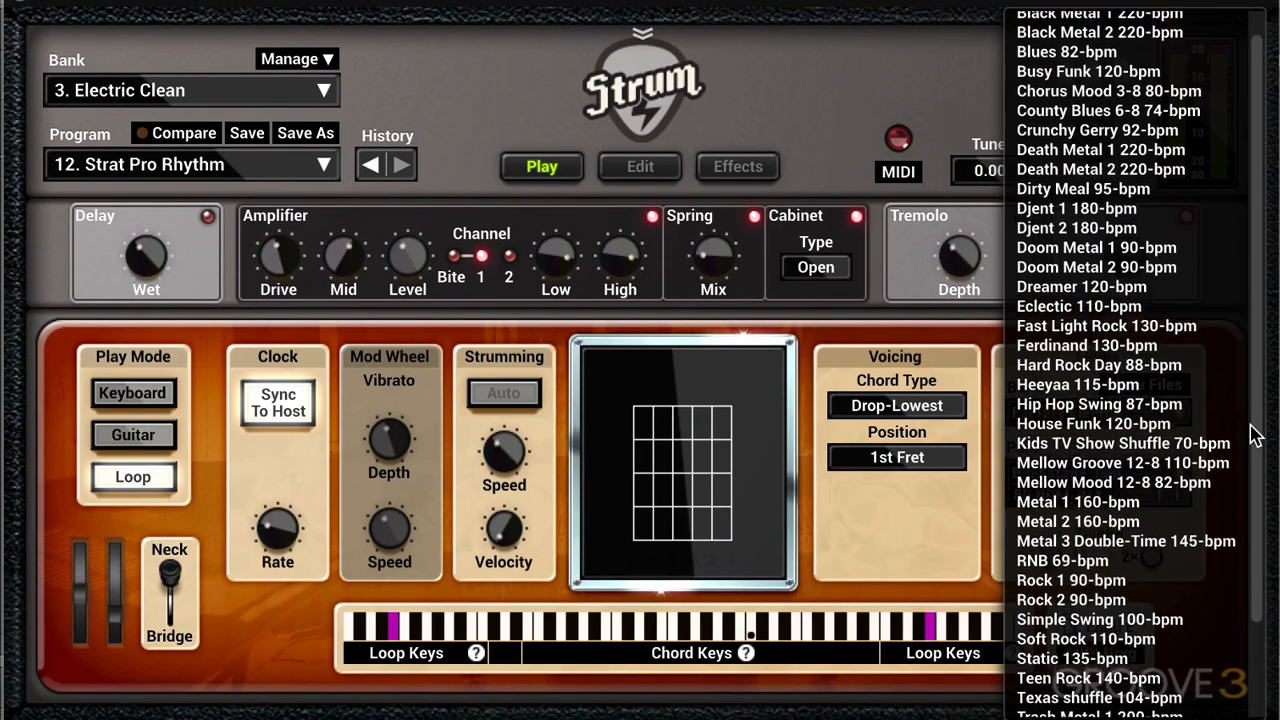
{"action": "left_click", "coordinate": [1085, 550]}
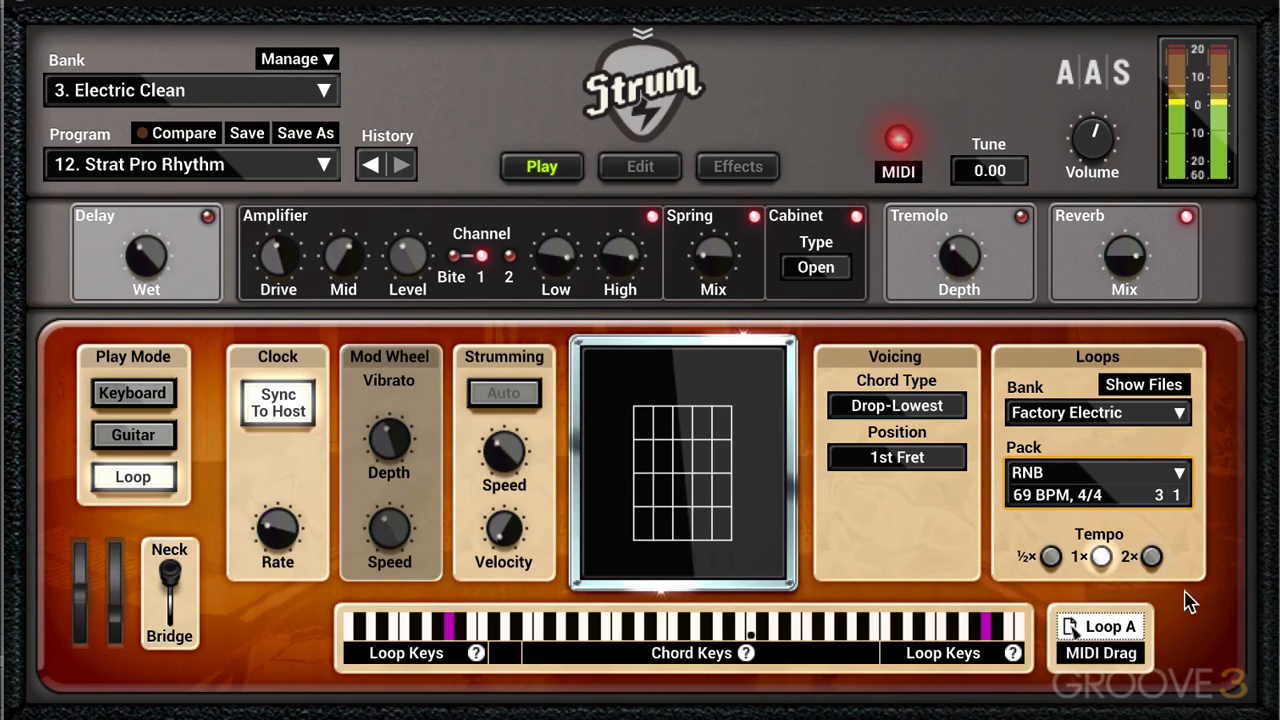
Step: Load the Busy Funk 120-bpm loop pack from the Factory Electric bank
{"action": "left_click", "coordinate": [1122, 482]}
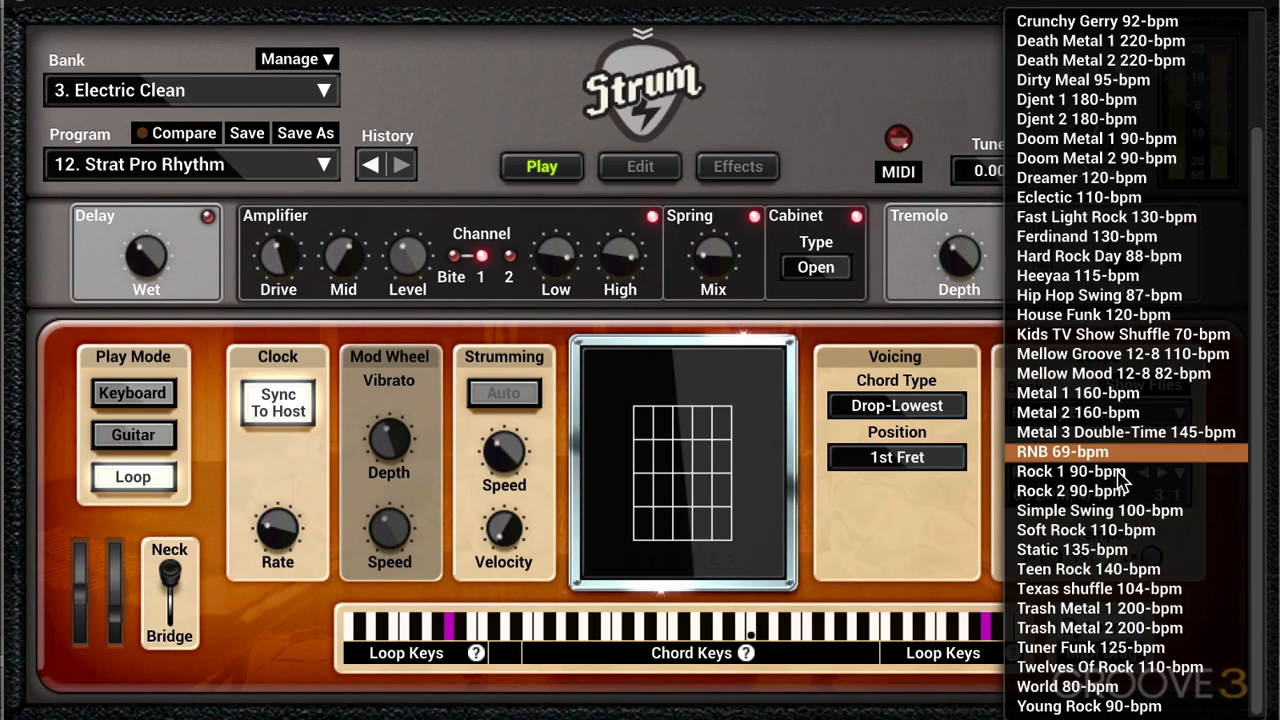
{"action": "scroll", "coordinate": [1120, 482], "scroll_direction": "up", "scroll_amount": 2}
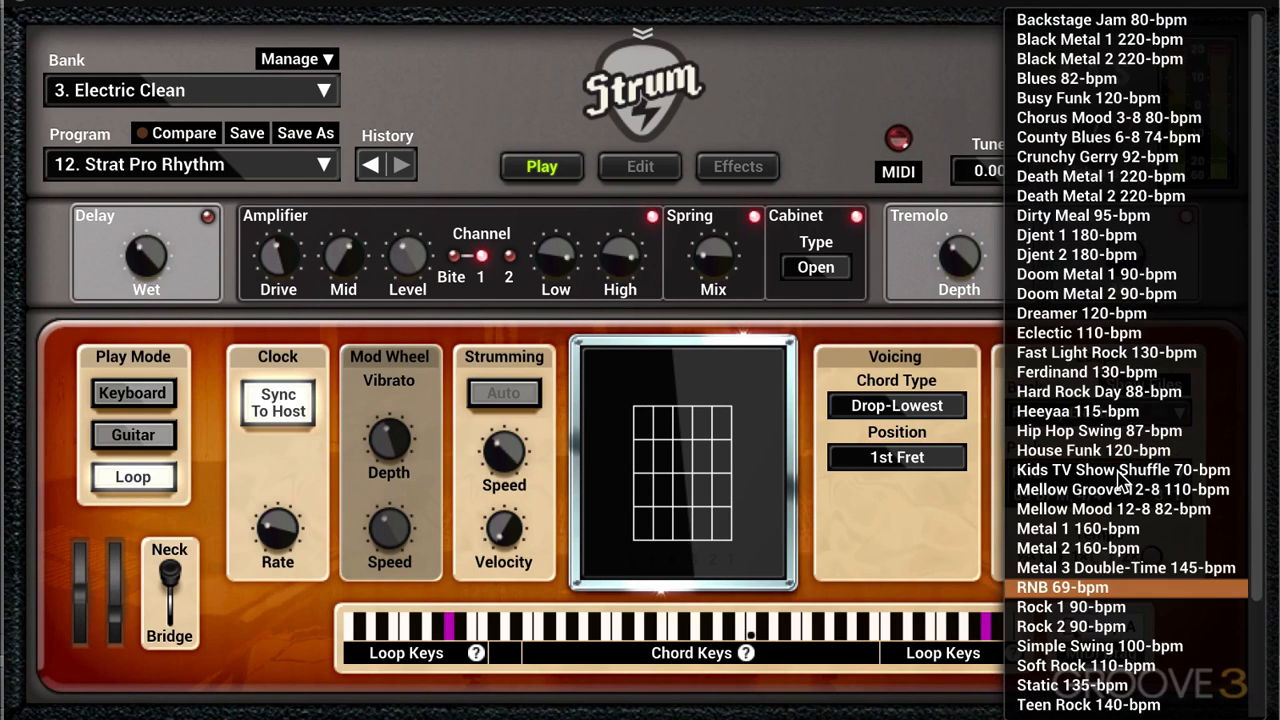
{"action": "left_click", "coordinate": [1086, 99]}
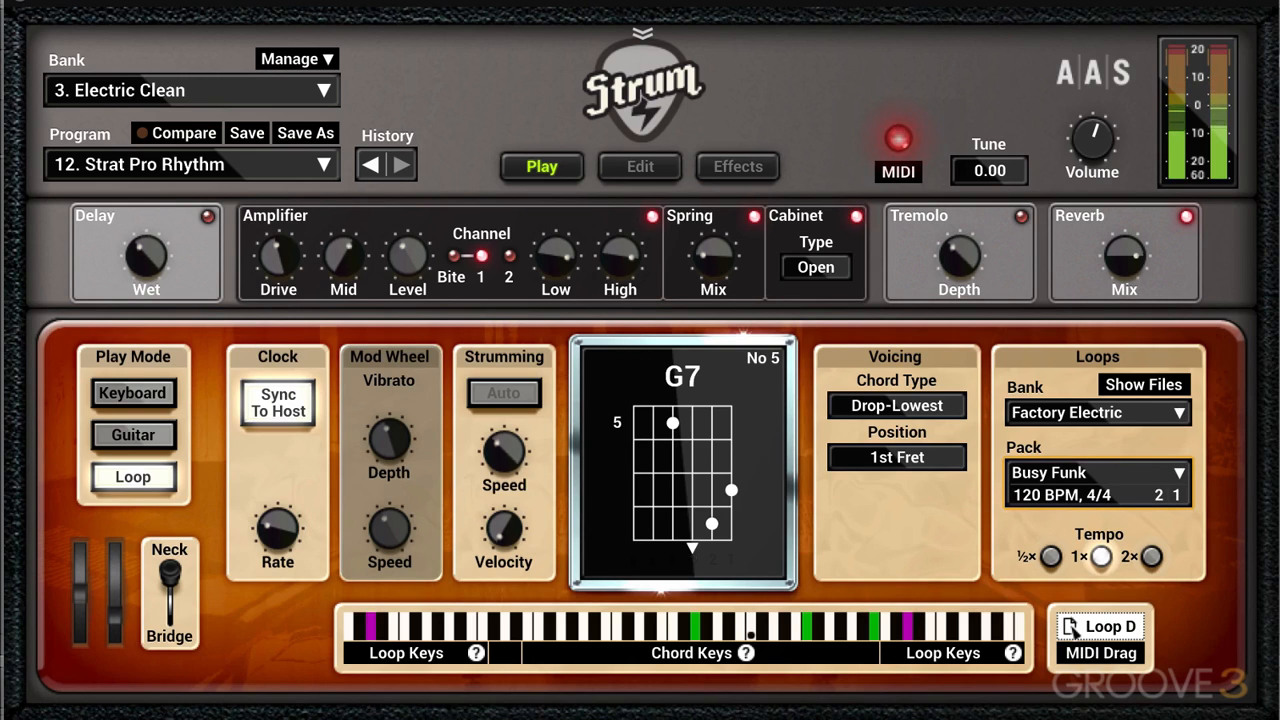
Step: Load the Tuner Funk 125-bpm loop pack from the Factory Electric bank
{"action": "left_click", "coordinate": [1098, 478]}
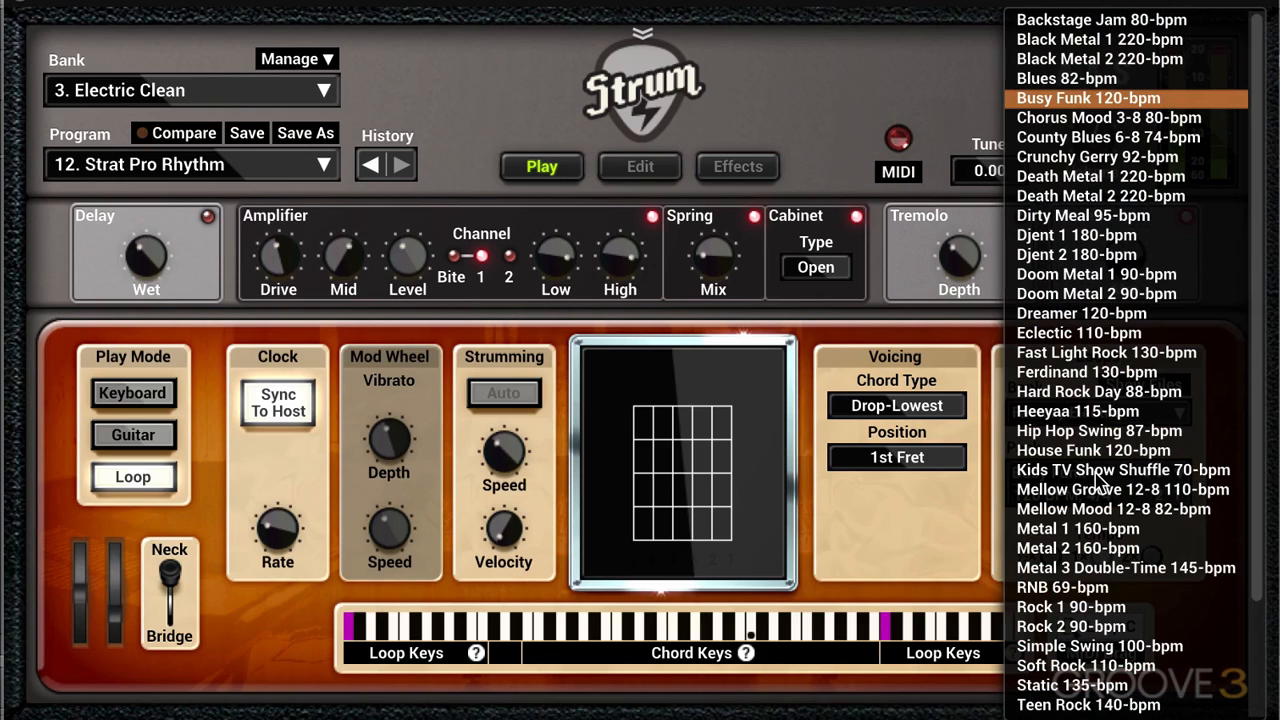
{"action": "scroll", "coordinate": [1060, 545], "scroll_direction": "down", "scroll_amount": 3}
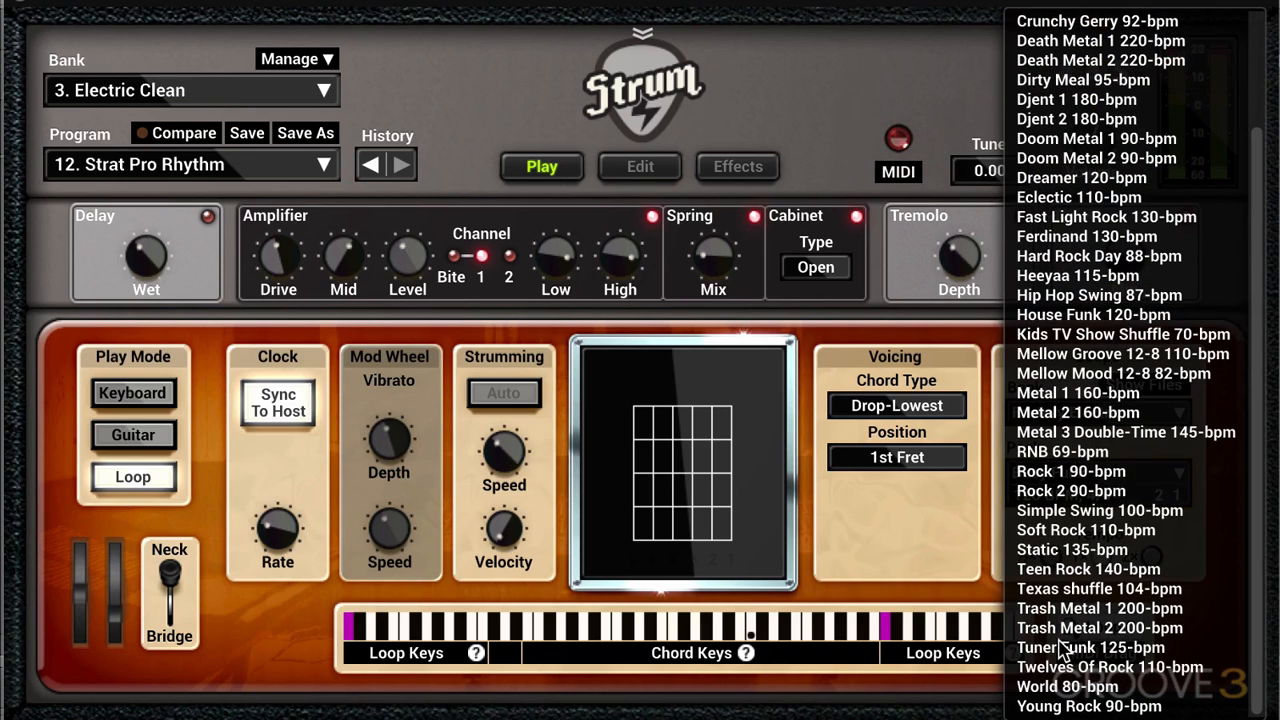
{"action": "left_click", "coordinate": [1061, 648]}
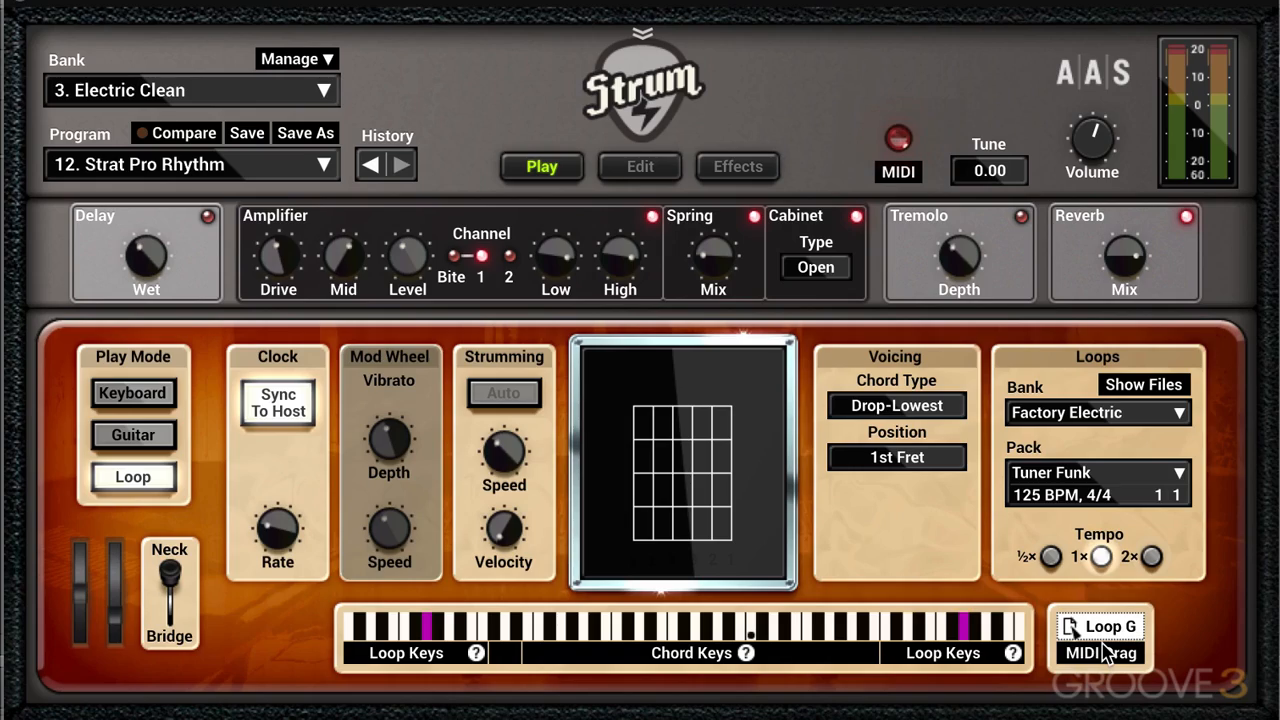
Step: Import Loop D's MIDI without tempo information onto the second Strum GS 2 track at bar 85 and open it in the piano roll
{"action": "left_click_drag", "start_coordinate": [1100, 655], "coordinate": [209, 177]}
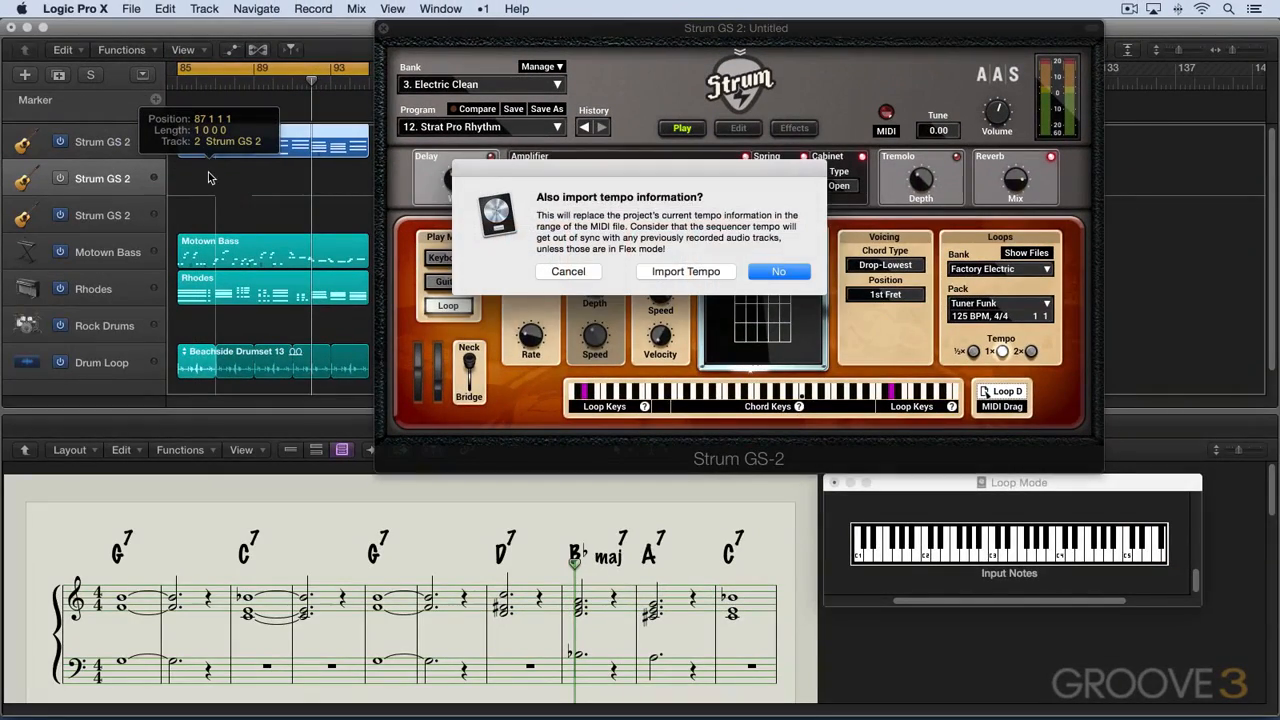
{"action": "left_click", "coordinate": [778, 272]}
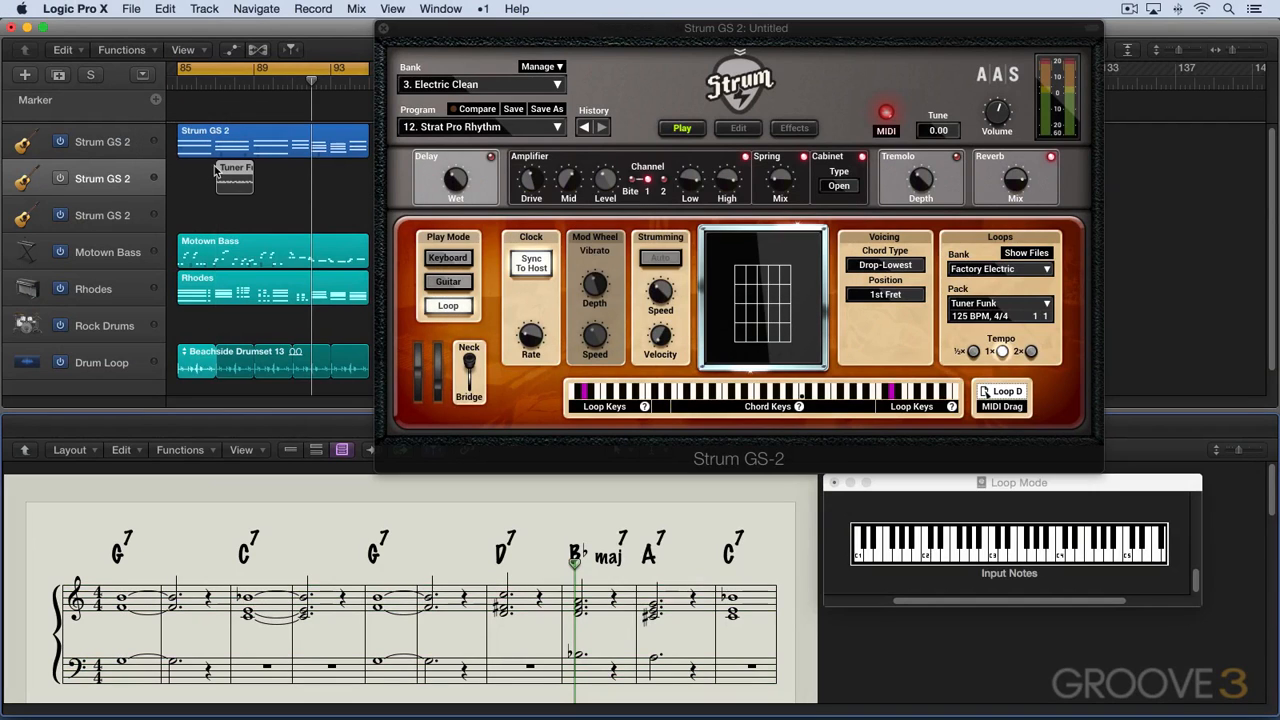
{"action": "left_click_drag", "start_coordinate": [233, 172], "coordinate": [200, 178]}
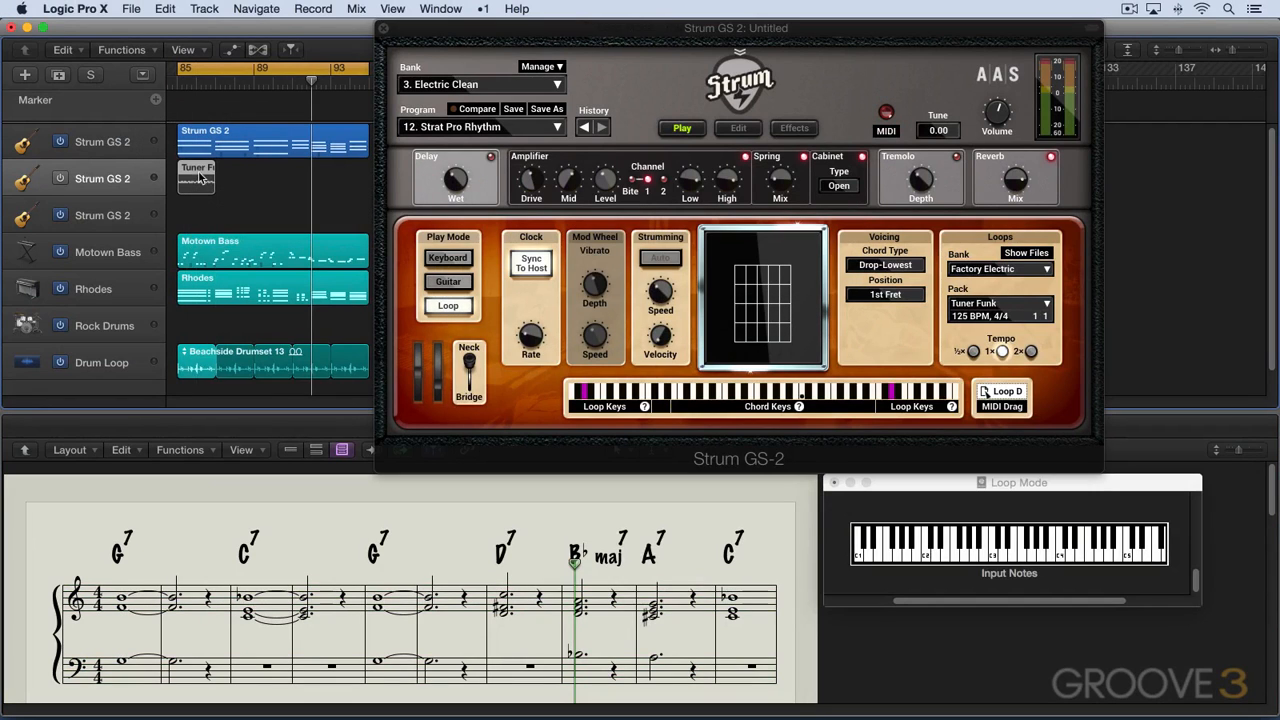
{"action": "double_click", "coordinate": [200, 179]}
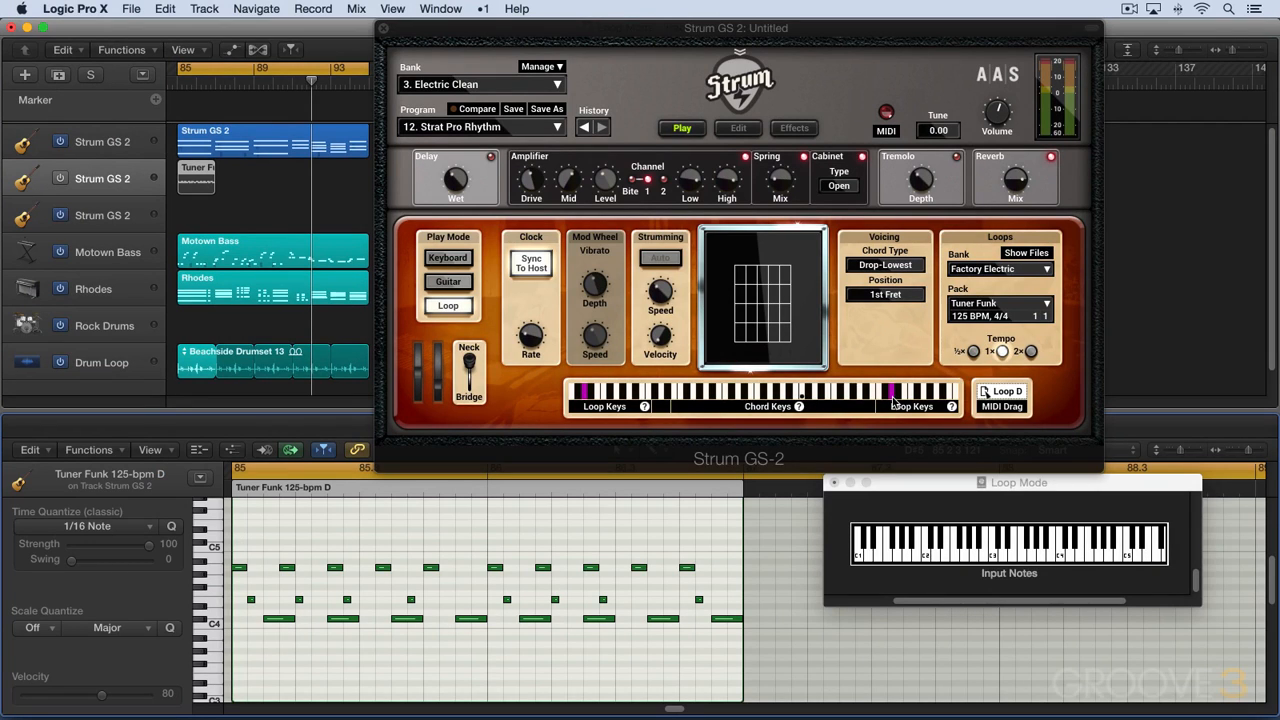
Step: Import Loop A's MIDI without tempo information directly after the Loop D region and switch on the second Strum GS 2 track
{"action": "left_click_drag", "start_coordinate": [1002, 395], "coordinate": [236, 190]}
{"action": "left_click", "coordinate": [810, 272]}
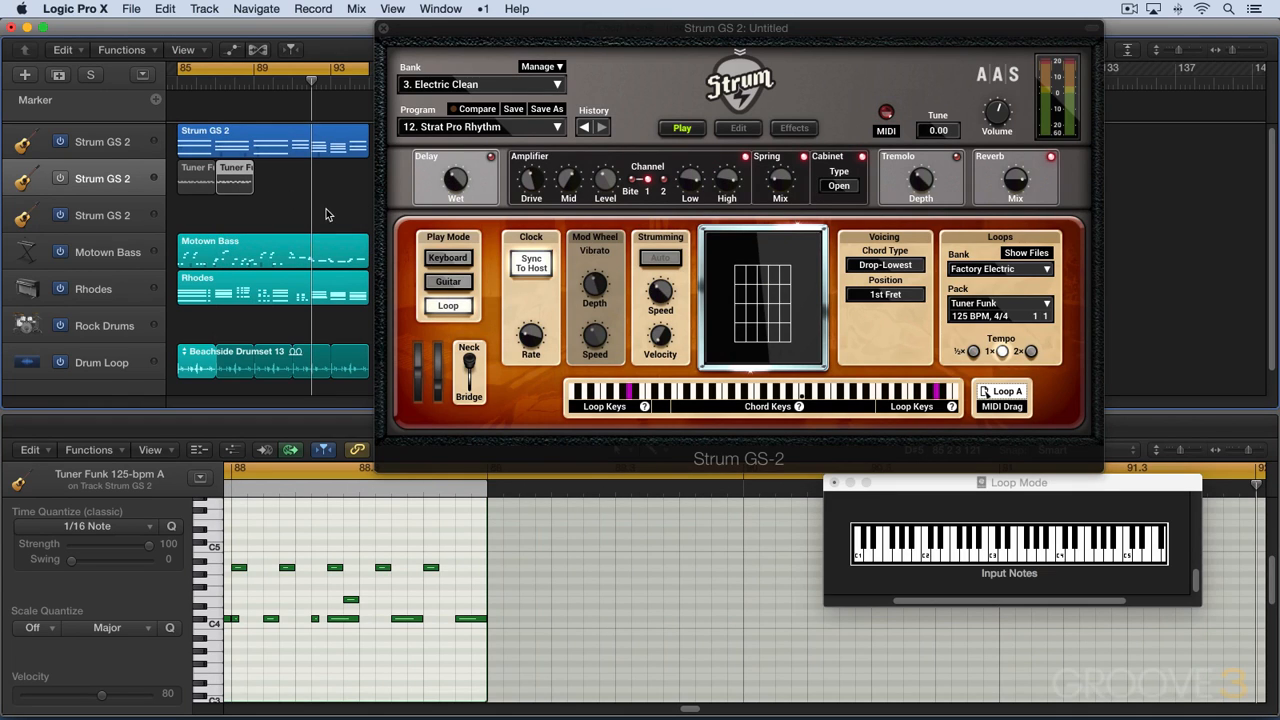
{"action": "key", "text": "n"}
{"action": "left_click", "coordinate": [58, 179]}
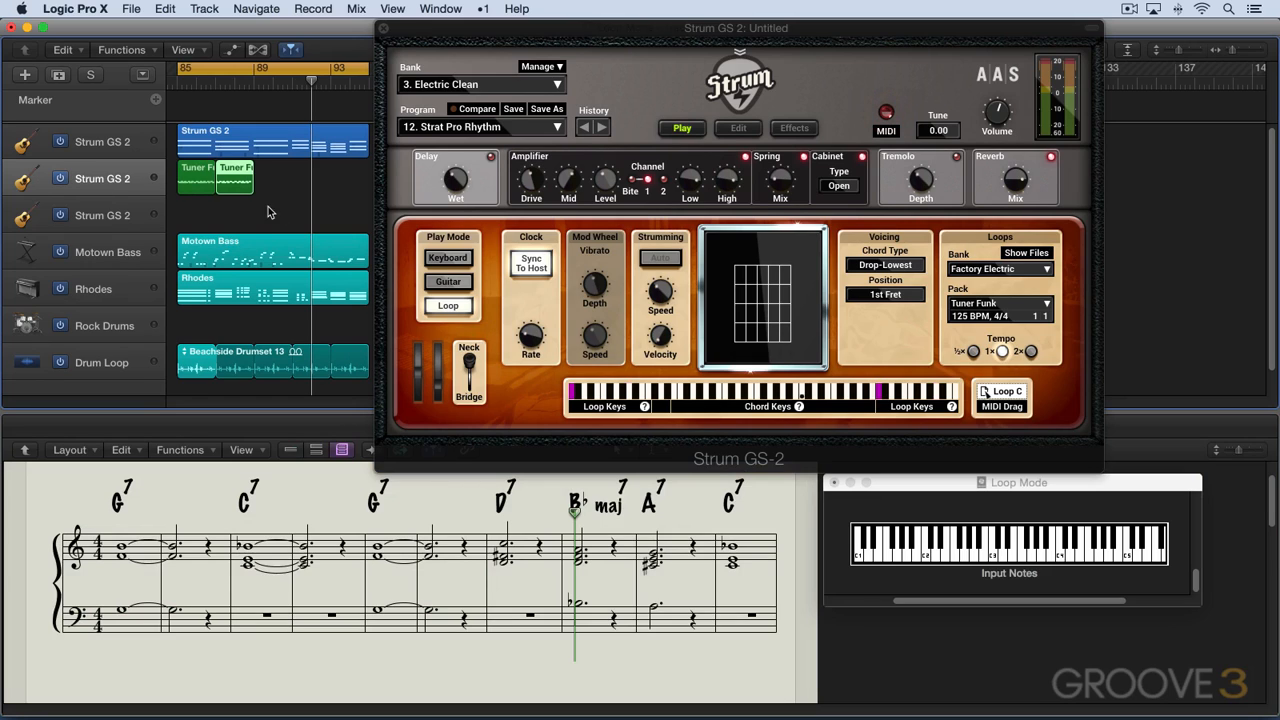
Step: Set the play mode to Guitar and play the arrangement from bar 85
{"action": "left_click", "coordinate": [447, 286]}
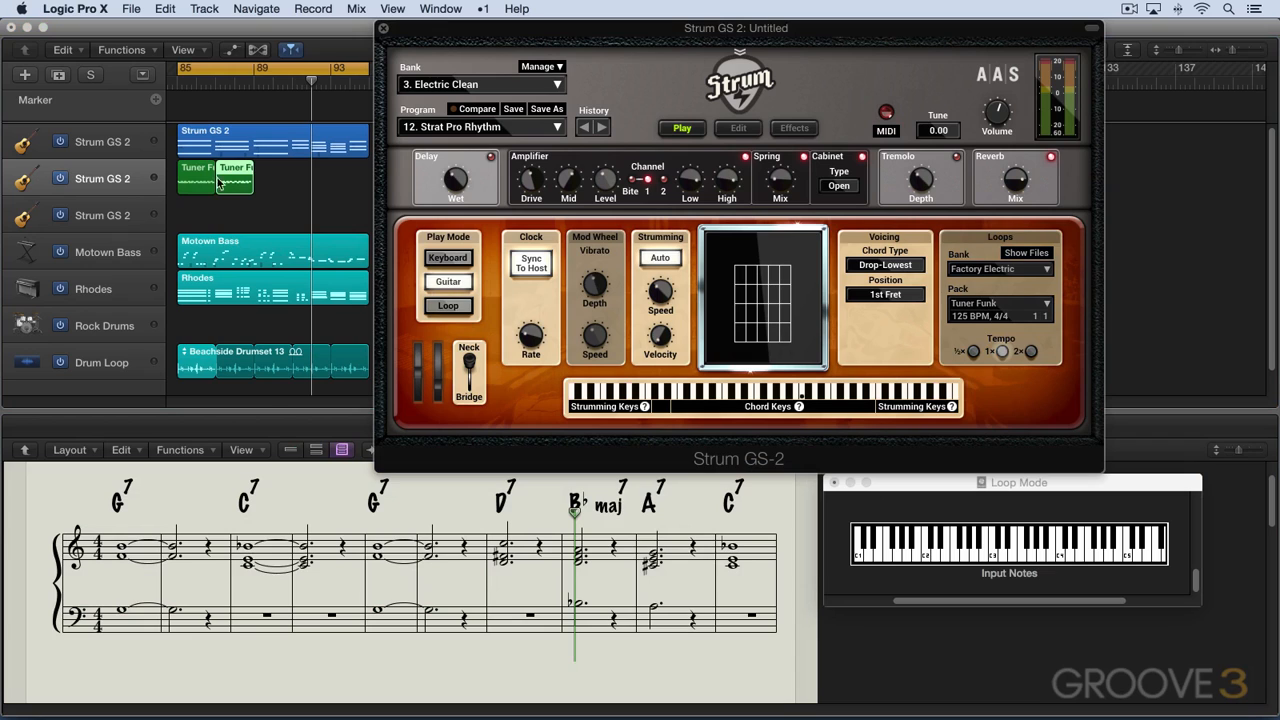
{"action": "key", "text": "Return"}
{"action": "key", "text": "space"}
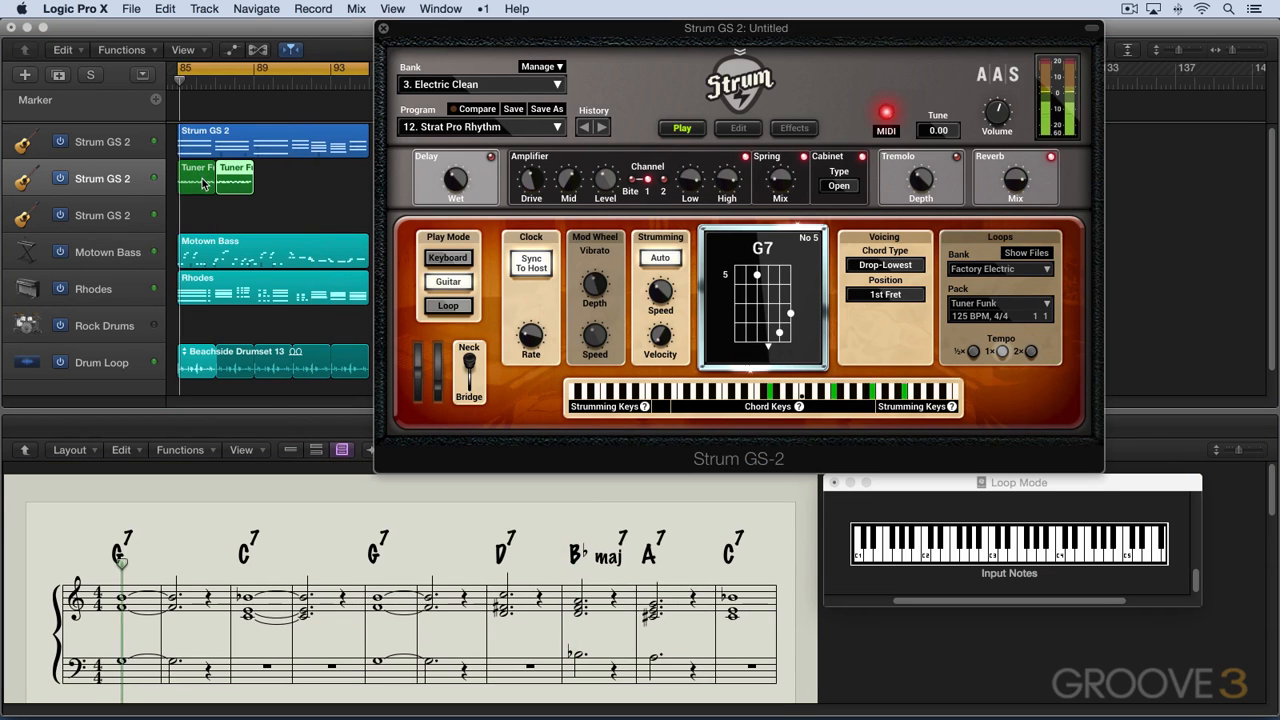
Step: Examine the notes of the Tuner Funk D and A regions in the piano roll during playback
{"action": "double_click", "coordinate": [198, 185]}
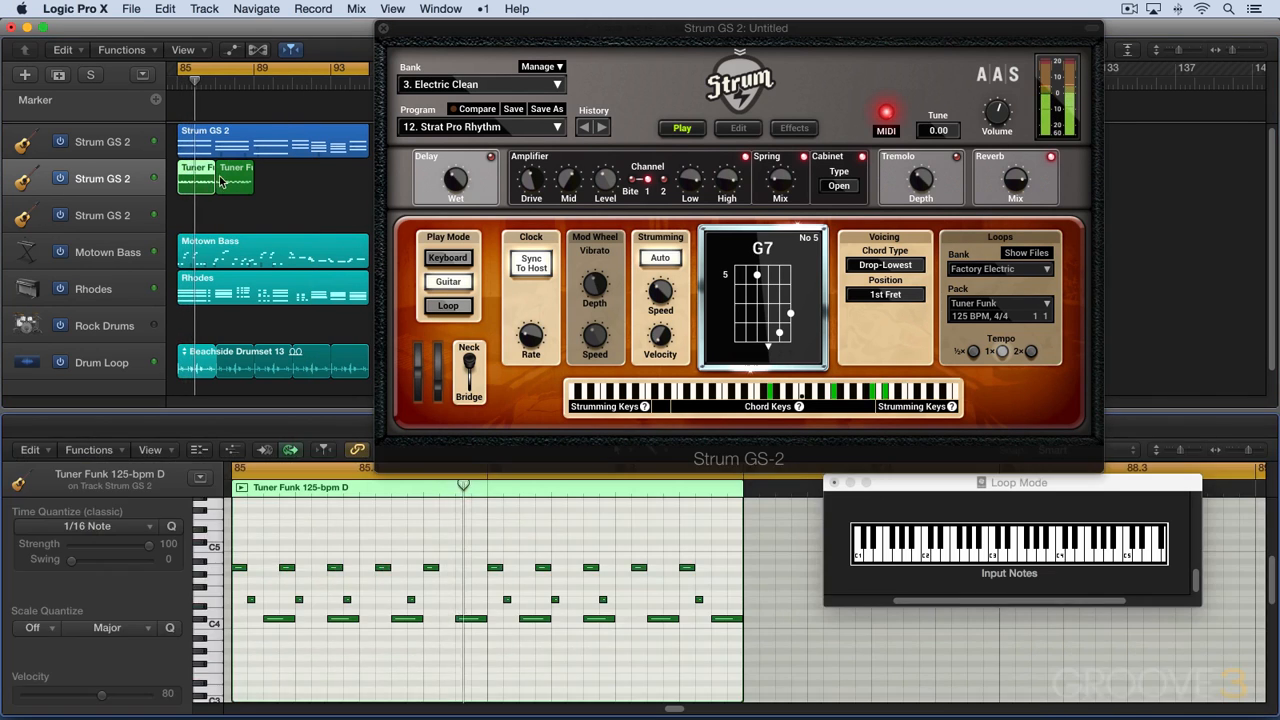
{"action": "double_click", "coordinate": [198, 184]}
{"action": "double_click", "coordinate": [197, 183]}
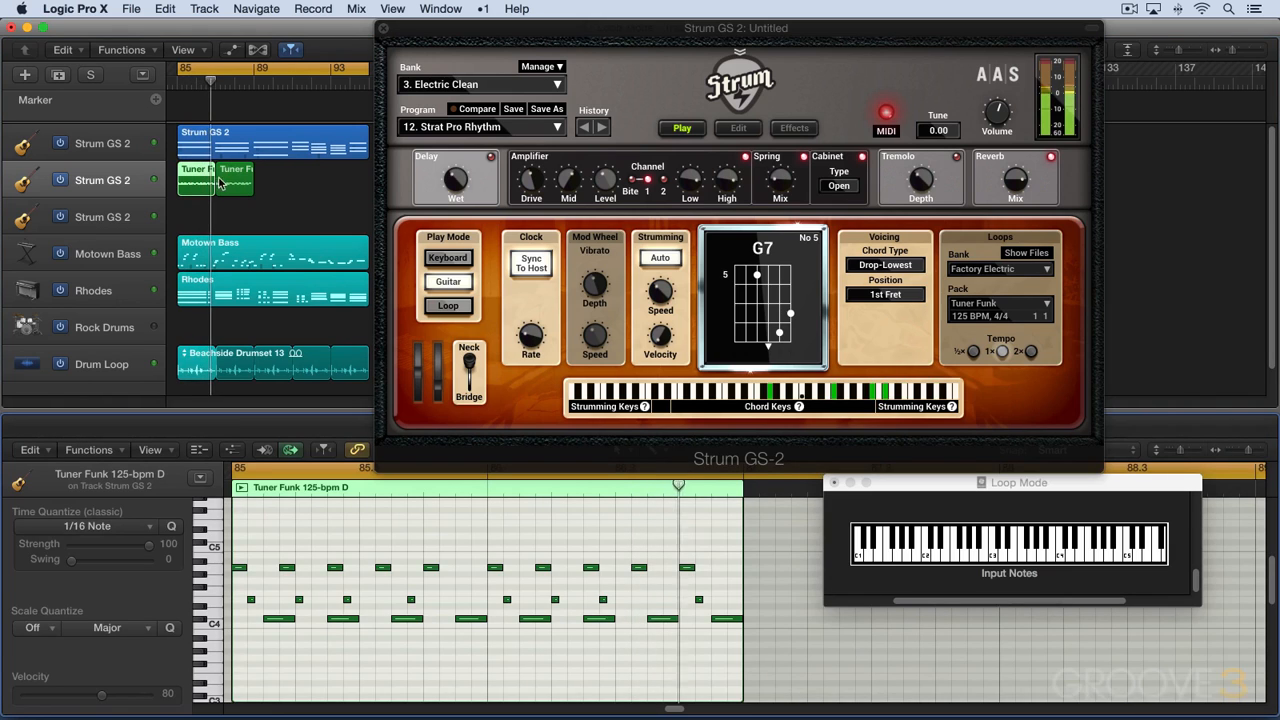
{"action": "left_click", "coordinate": [235, 182]}
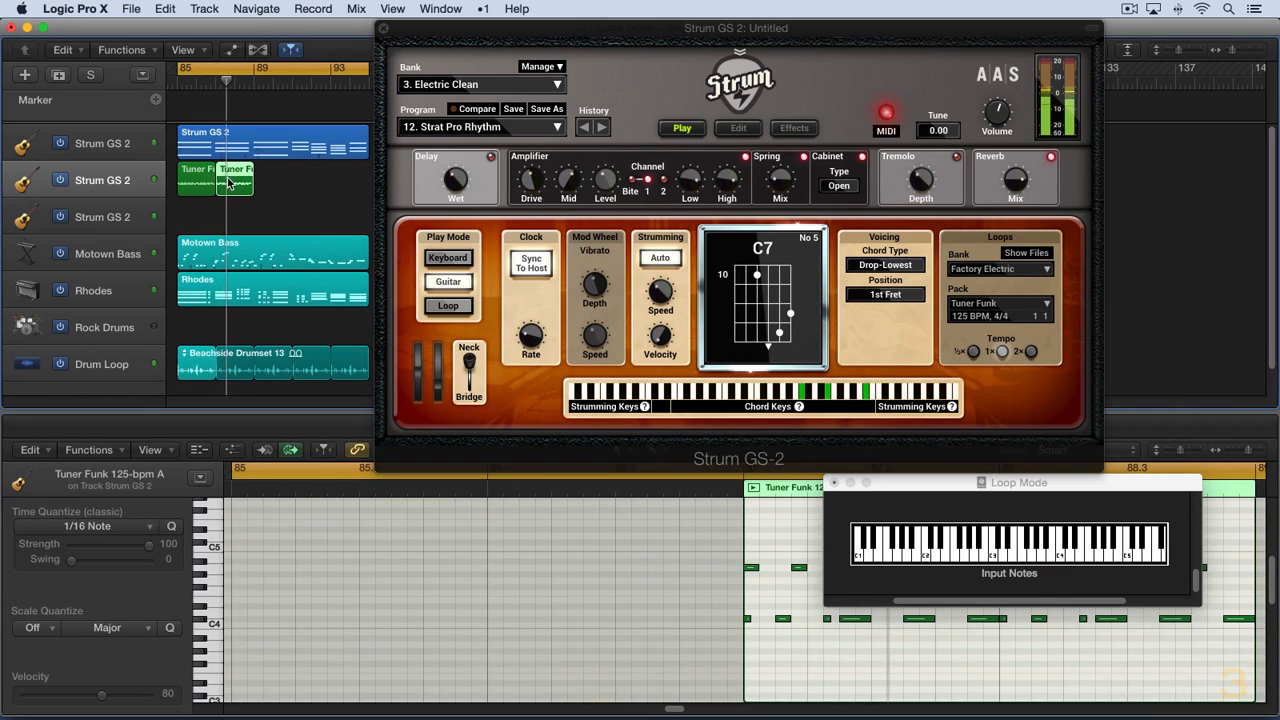
{"action": "left_click", "coordinate": [196, 180]}
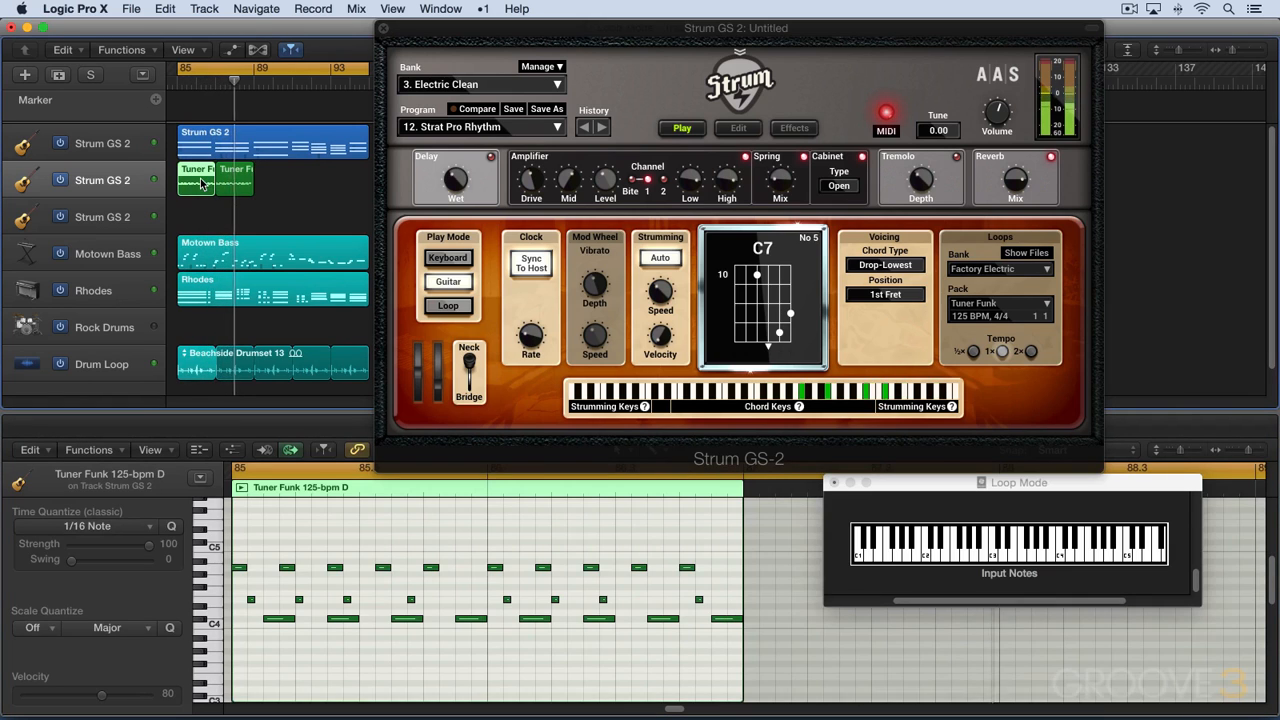
Step: Turn off the second Strum GS 2 track and set the play mode to Loop
{"action": "left_click", "coordinate": [61, 181]}
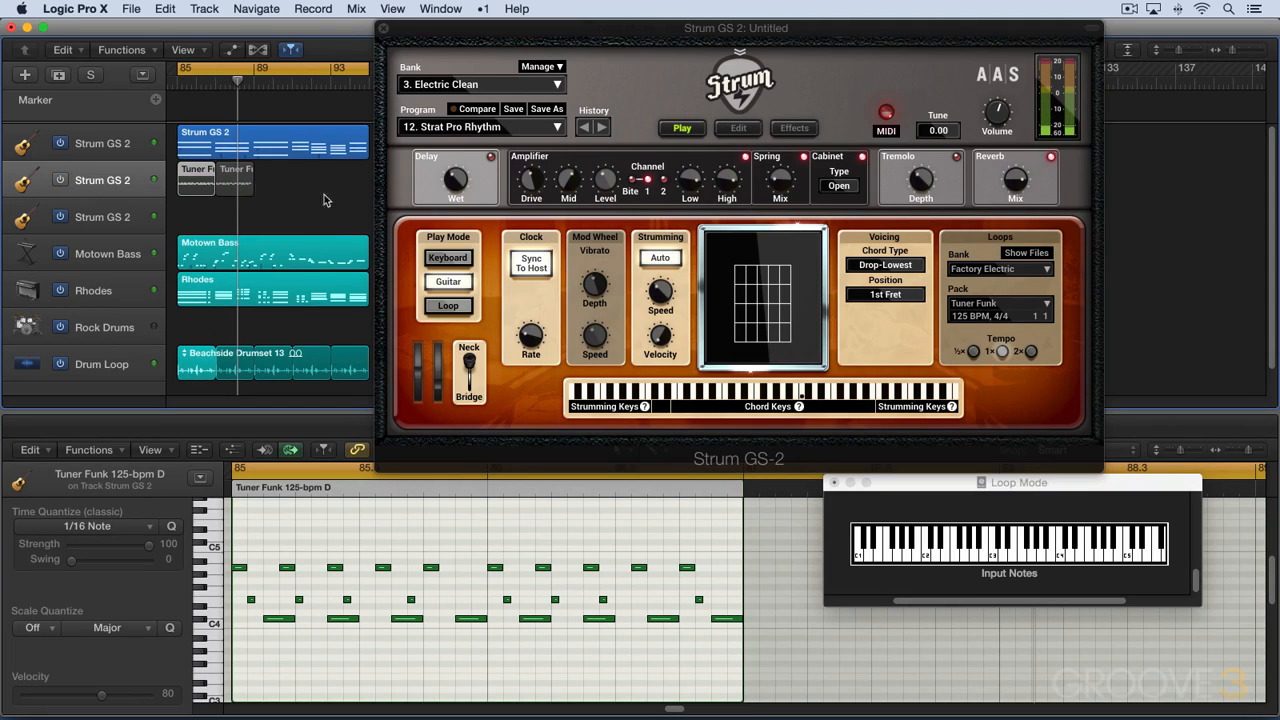
{"action": "left_click", "coordinate": [447, 305]}
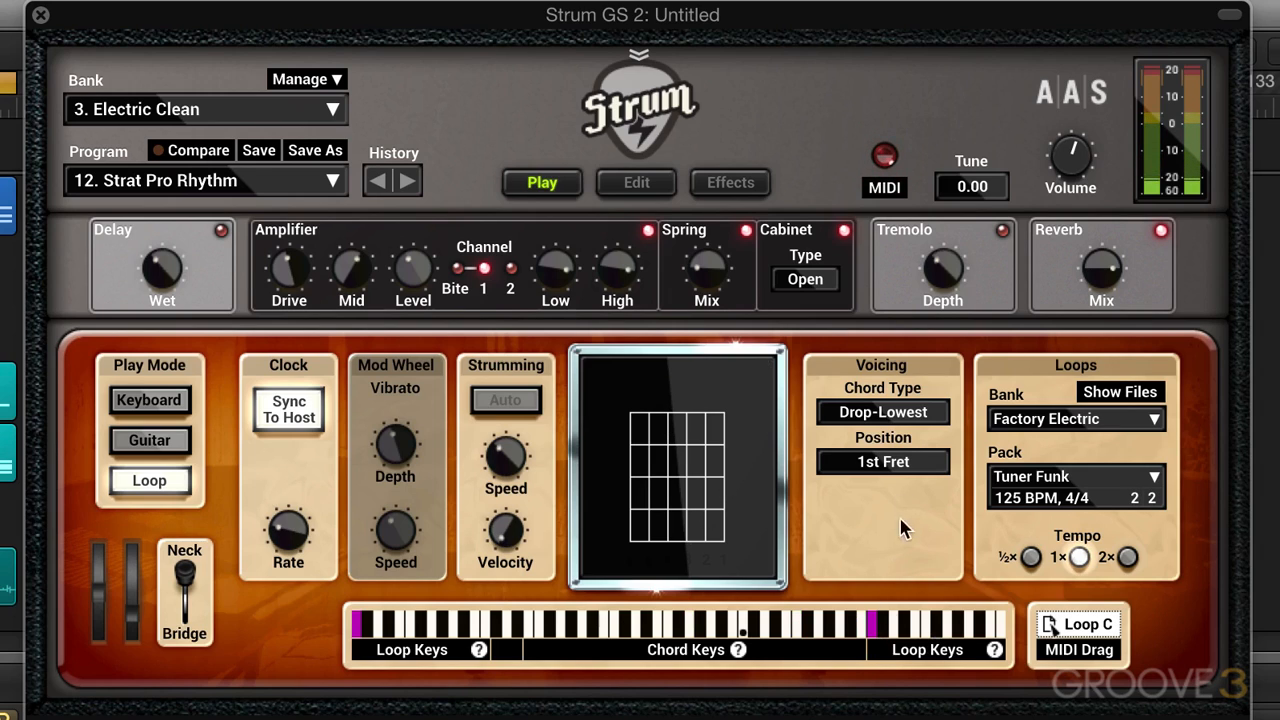
Step: Set the first live MIDI loop control to the Pitch Wheel controller with the Play Softer effect in the MIDI settings
{"action": "left_click", "coordinate": [884, 189]}
{"action": "left_click", "coordinate": [533, 395]}
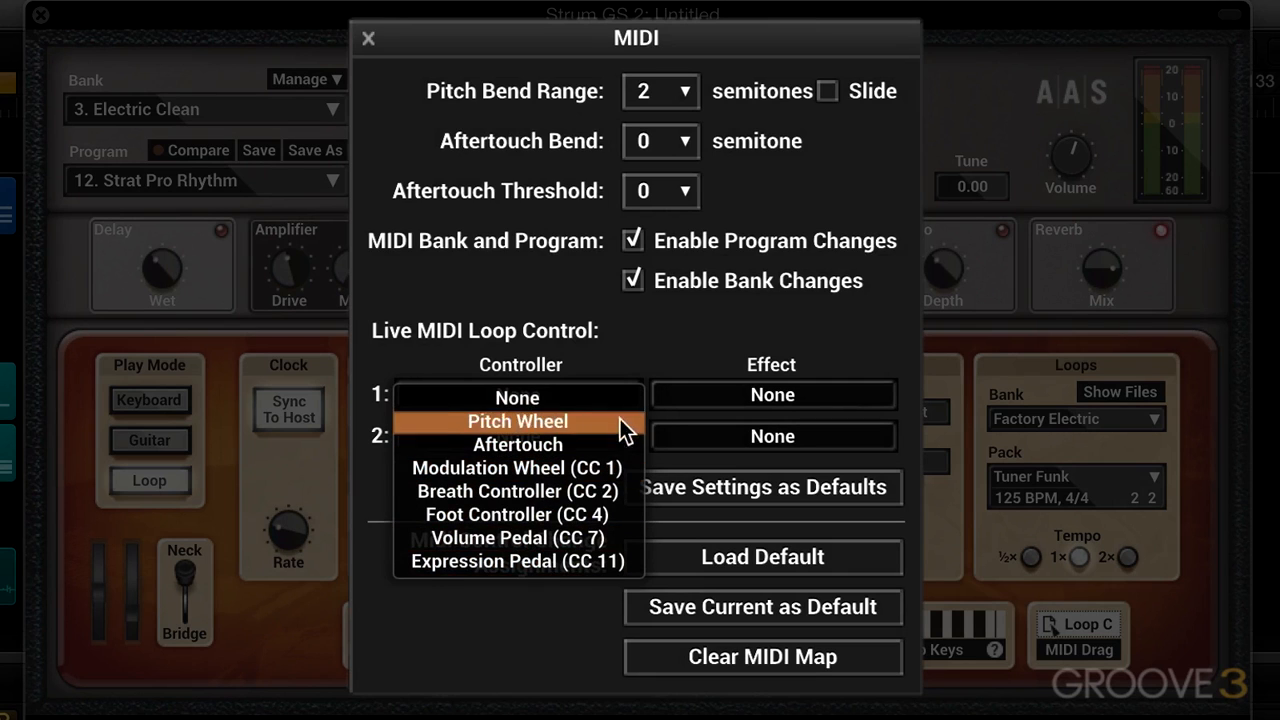
{"action": "left_click", "coordinate": [766, 394]}
{"action": "left_click", "coordinate": [767, 394]}
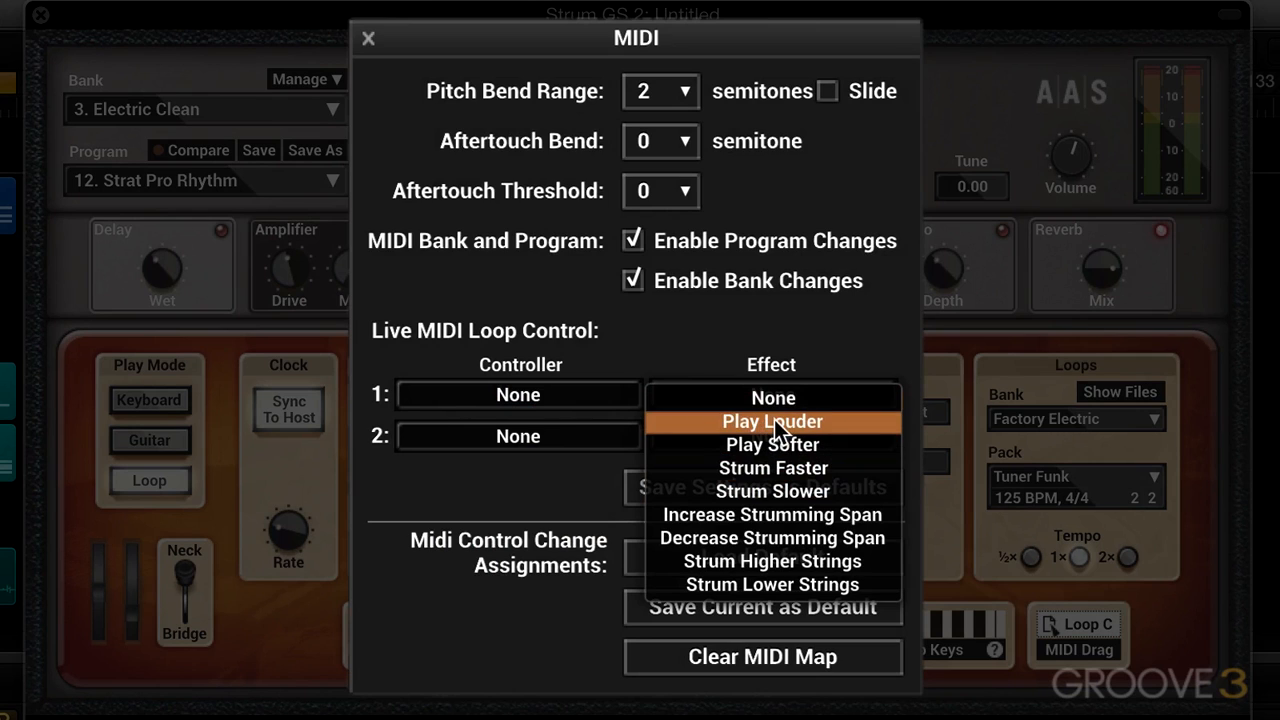
{"action": "left_click", "coordinate": [776, 444]}
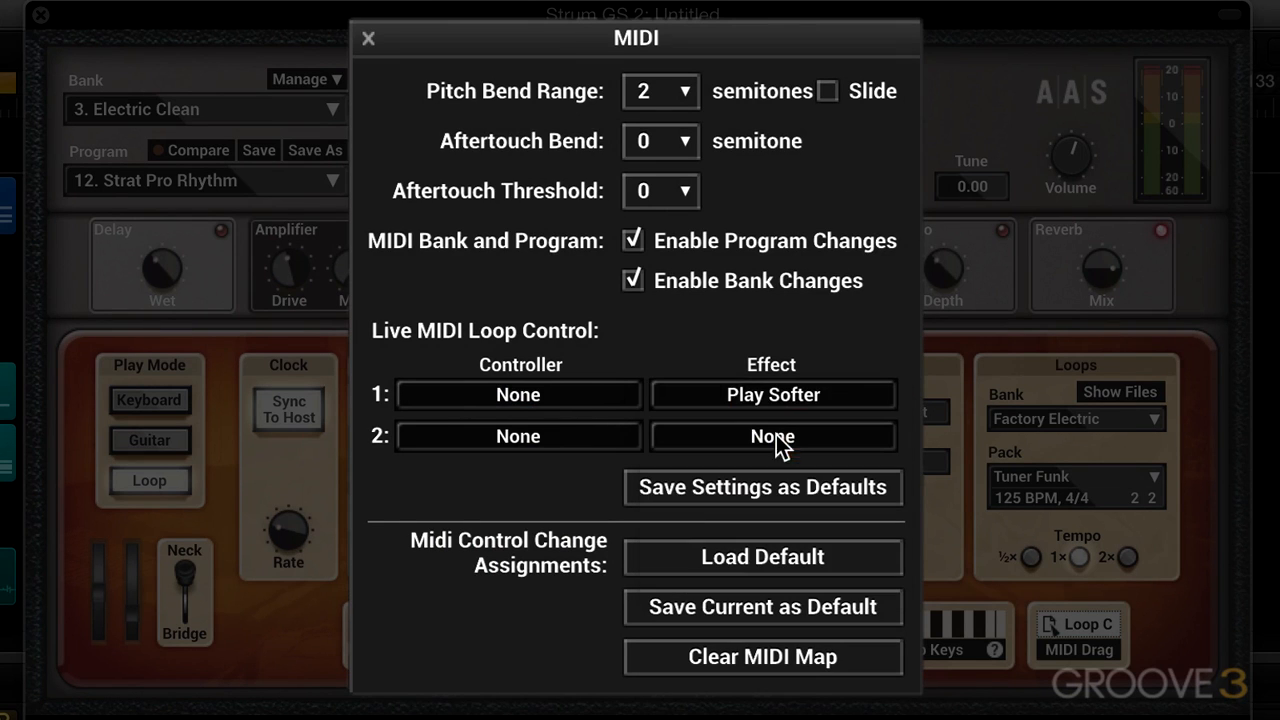
{"action": "left_click", "coordinate": [520, 395]}
{"action": "left_click", "coordinate": [528, 411]}
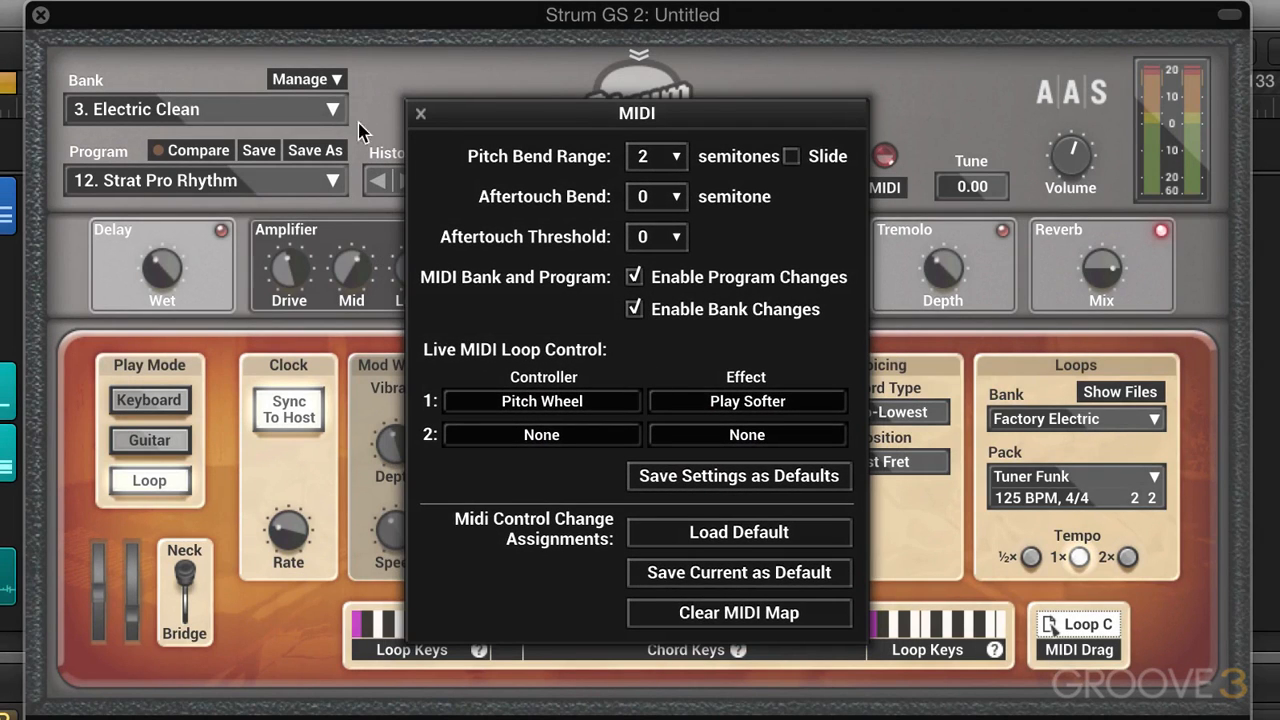
{"action": "left_click", "coordinate": [421, 114]}
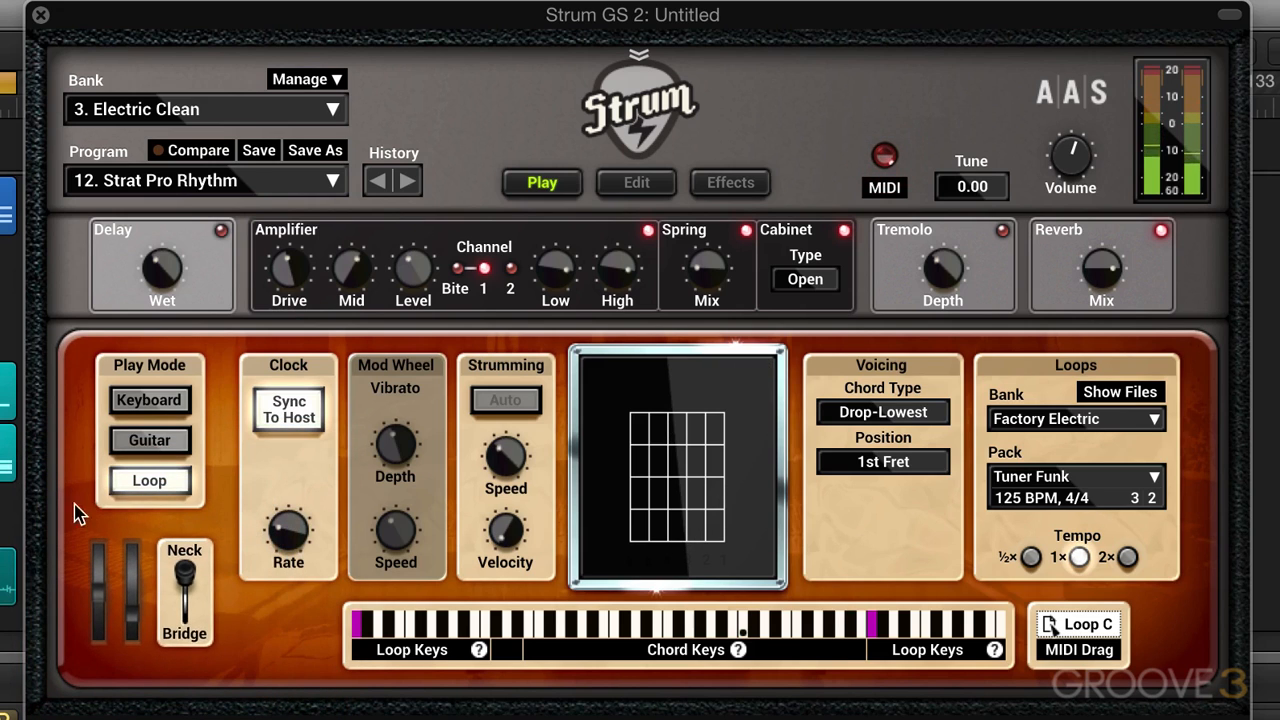
Step: Set the second live MIDI loop control to Modulation Wheel (CC 1) with the Strum Faster effect
{"action": "left_click", "coordinate": [886, 187]}
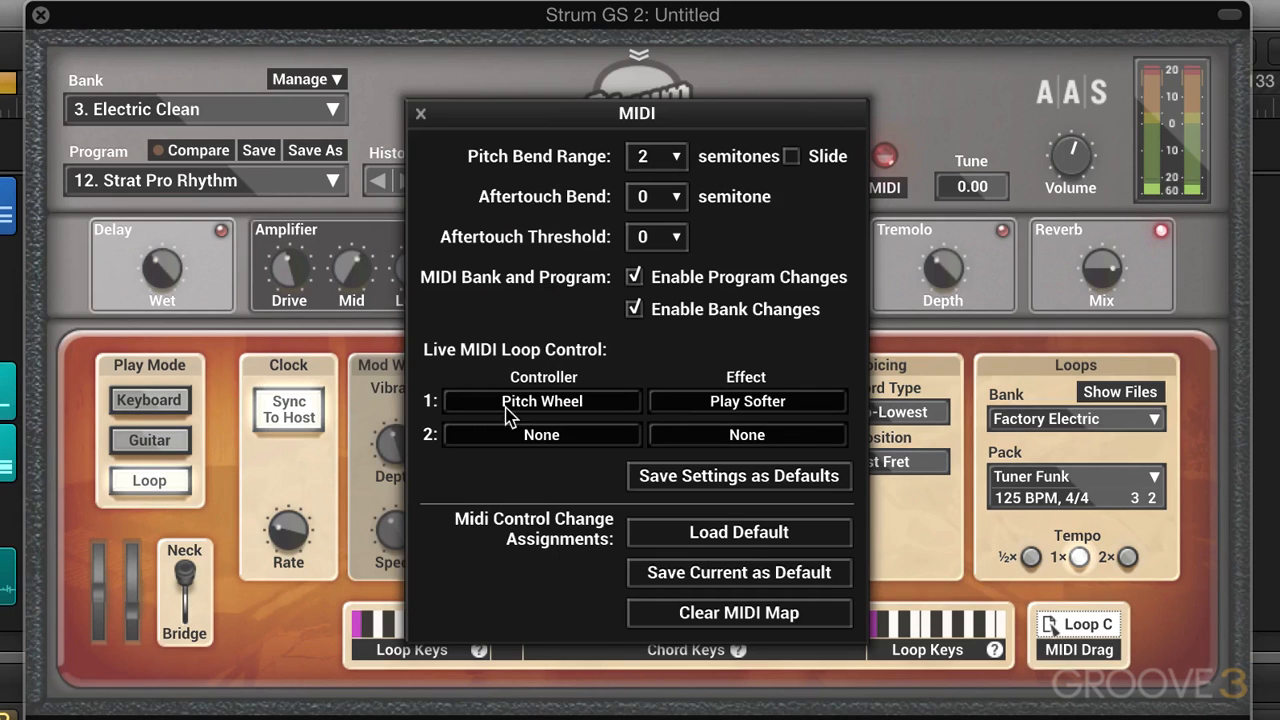
{"action": "left_click", "coordinate": [561, 436]}
{"action": "left_click", "coordinate": [560, 494]}
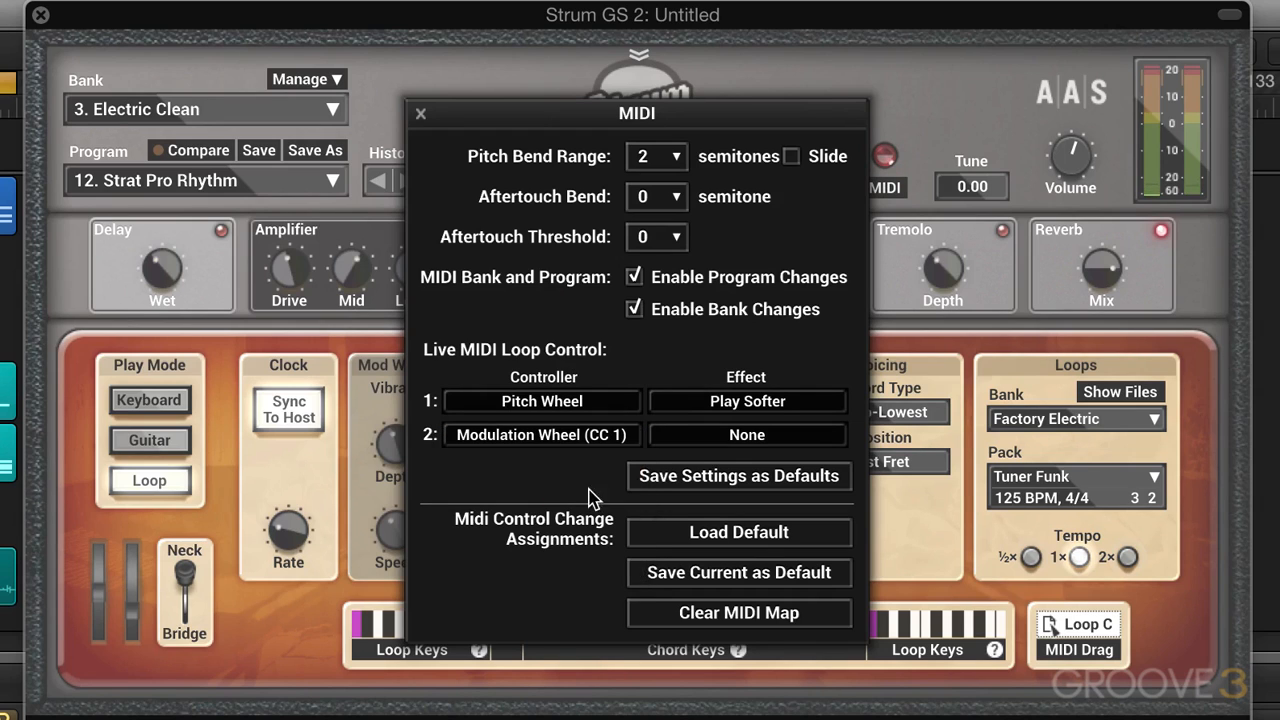
{"action": "left_click", "coordinate": [731, 440]}
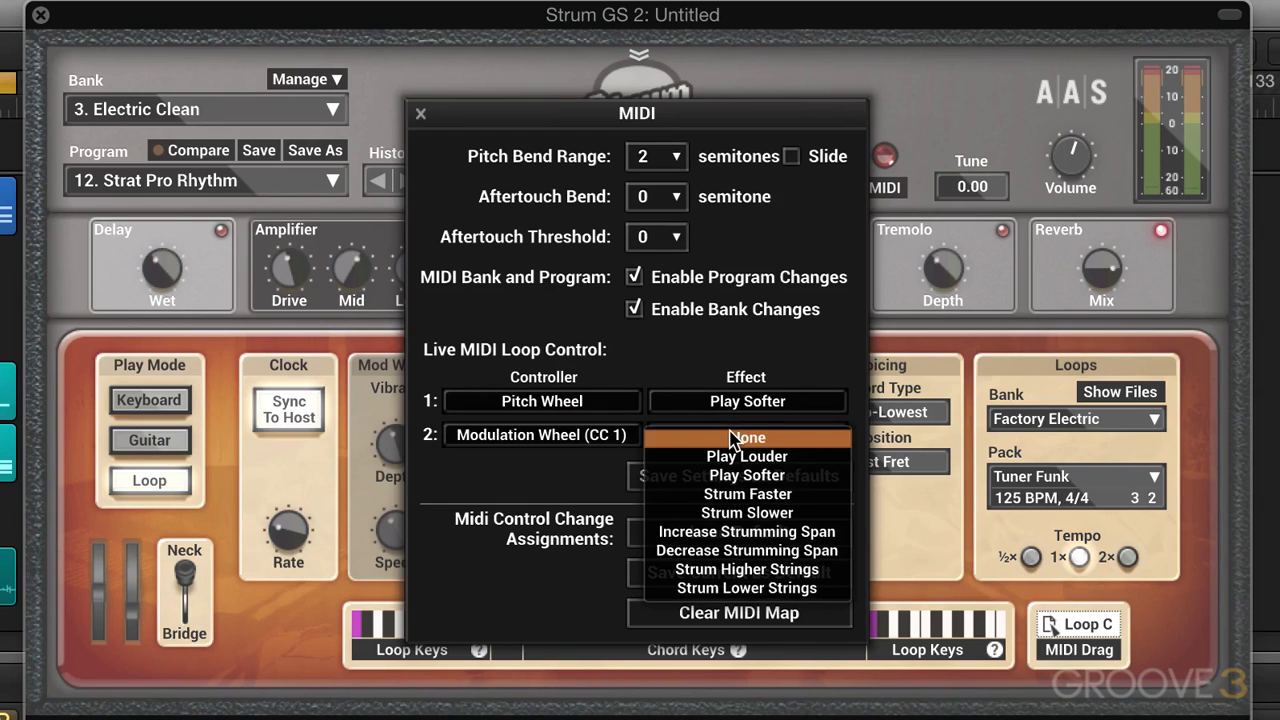
{"action": "left_click", "coordinate": [731, 507]}
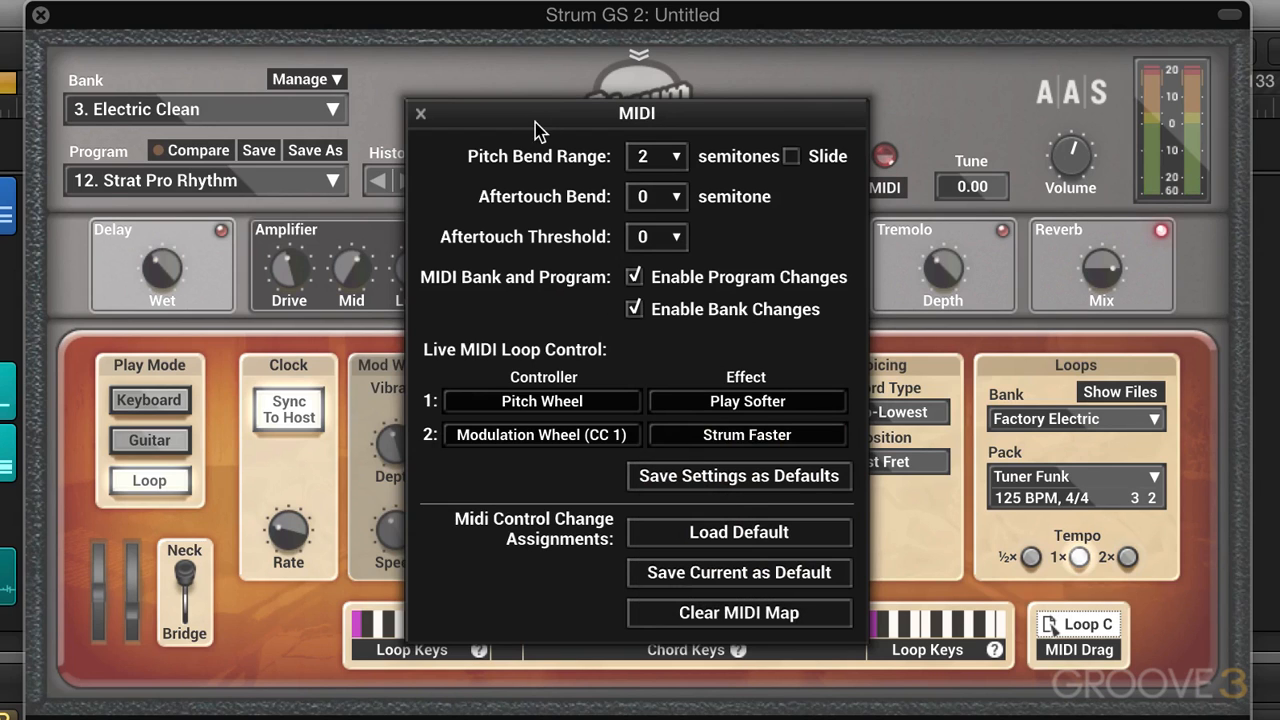
{"action": "left_click", "coordinate": [421, 118]}
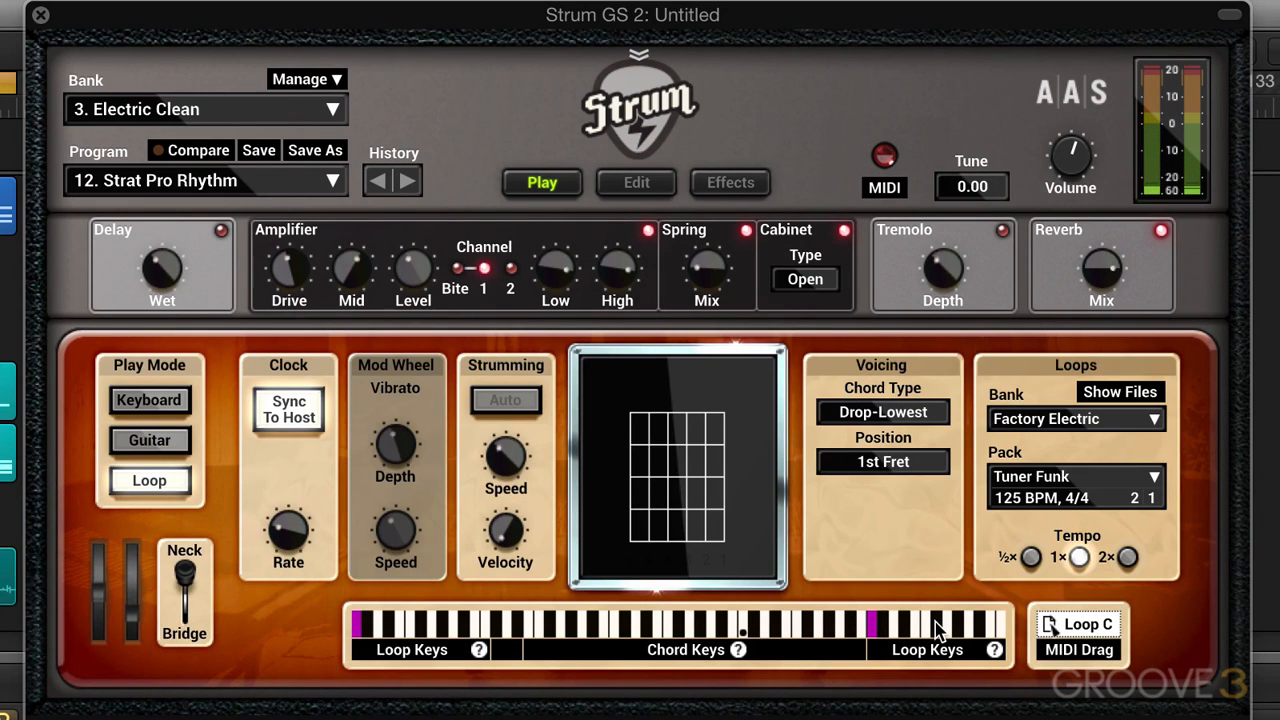
Step: Switch to the text document with the notes on Loop mode
{"action": "key", "text": "super+Tab"}
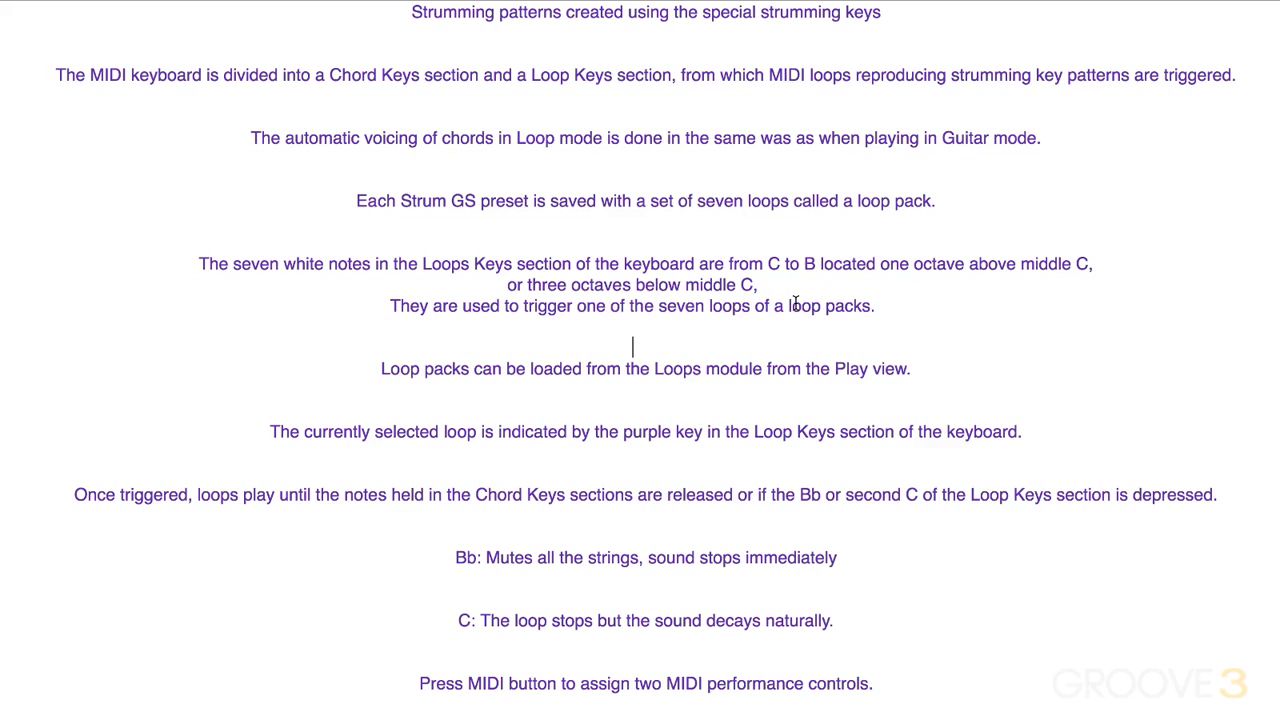